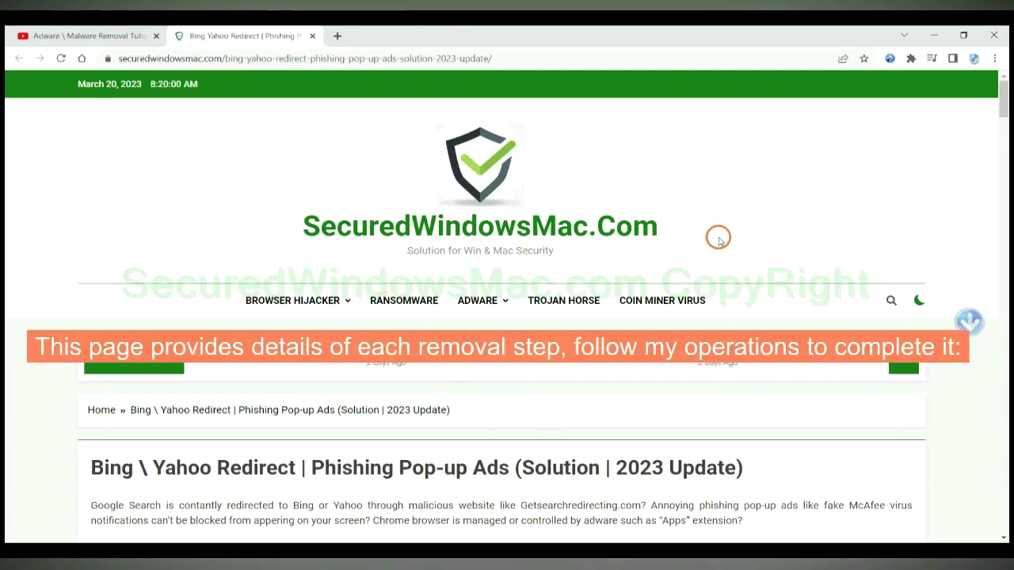
Scroll down to the 'Instant Automatic Removal' section and briefly highlight its heading.
{"action": "scroll", "coordinate": [718, 238], "scroll_direction": "down", "scroll_amount": 2}
{"action": "scroll", "coordinate": [718, 238], "scroll_direction": "down", "scroll_amount": 3}
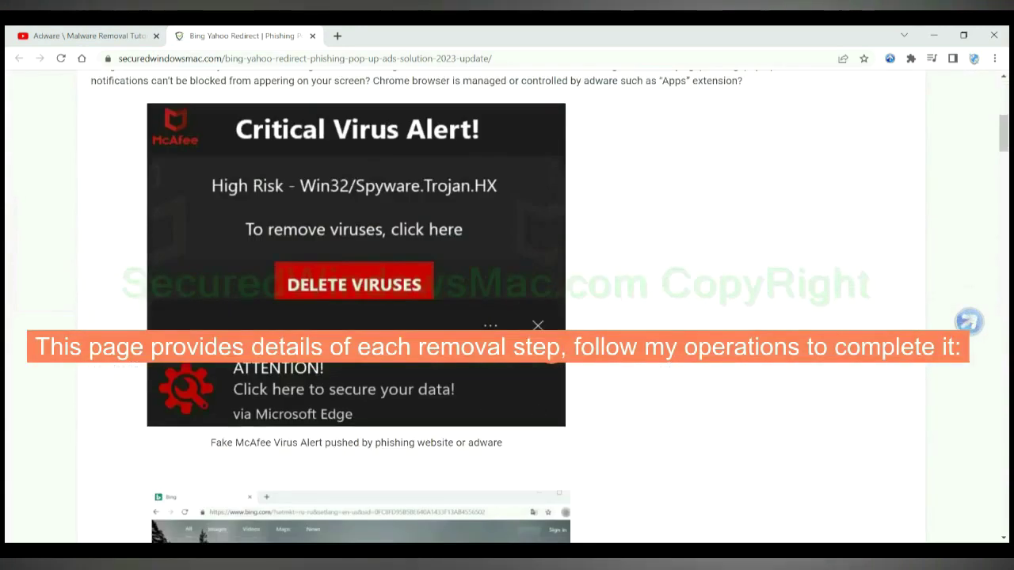
{"action": "scroll", "coordinate": [718, 237], "scroll_direction": "down", "scroll_amount": 4}
{"action": "scroll", "coordinate": [552, 355], "scroll_direction": "down", "scroll_amount": 4}
{"action": "scroll", "coordinate": [552, 354], "scroll_direction": "down", "scroll_amount": 1}
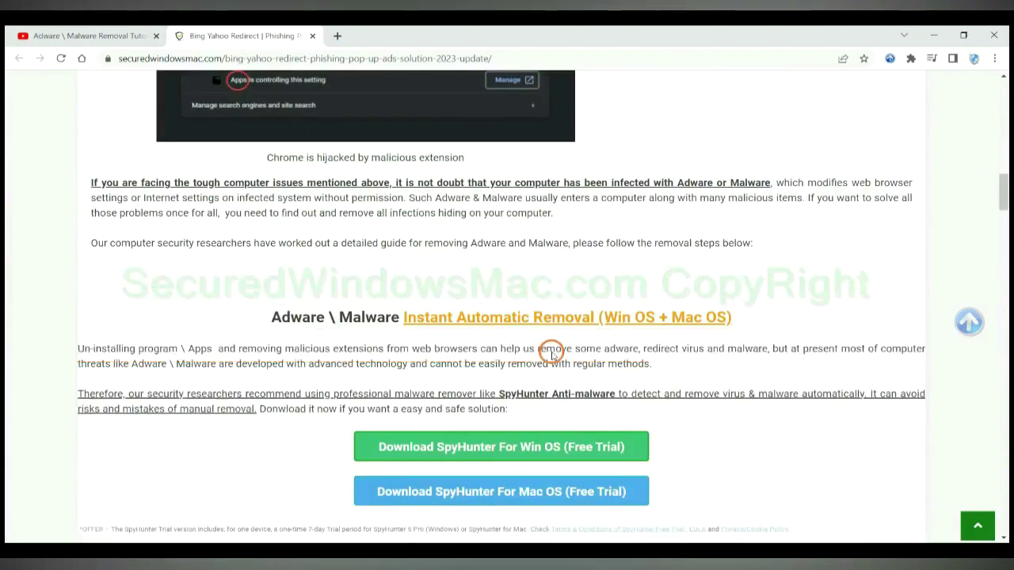
{"action": "scroll", "coordinate": [552, 354], "scroll_direction": "down", "scroll_amount": 2}
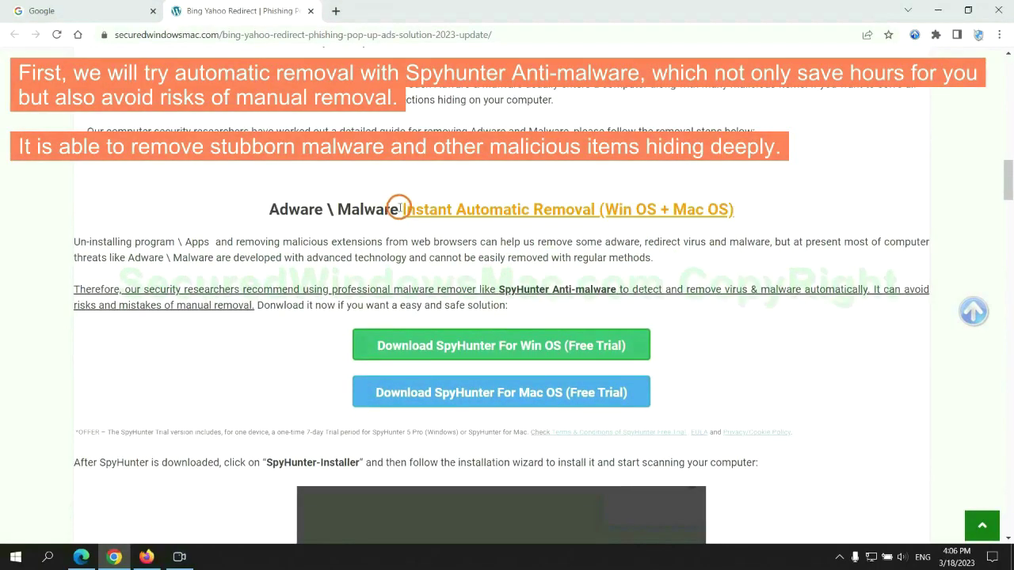
{"action": "left_click_drag", "start_coordinate": [401, 209], "coordinate": [592, 209]}
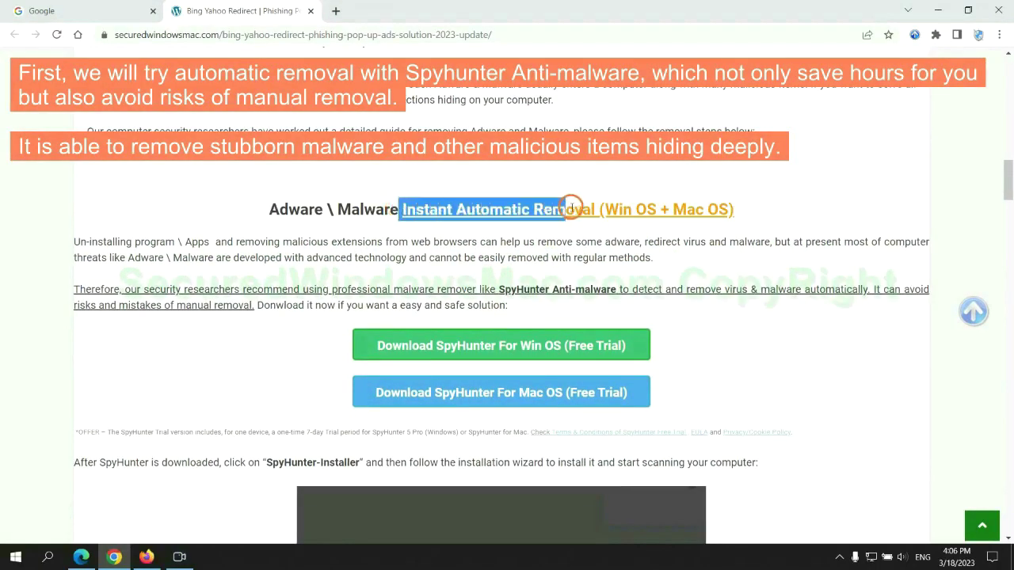
{"action": "left_click", "coordinate": [505, 179]}
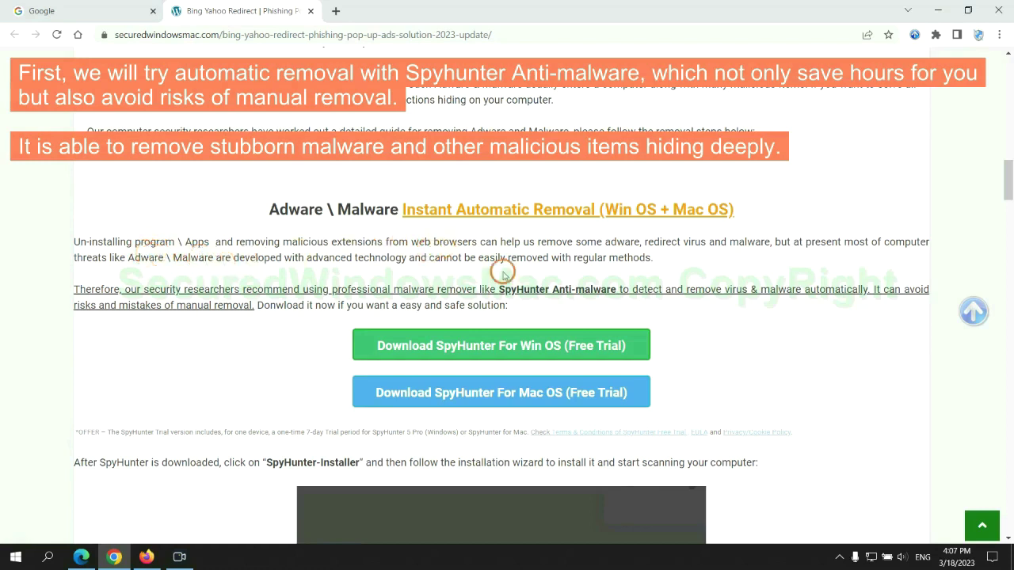
Download the Windows SpyHunter installer, keep it past the warning, and run SpyHunter-Installer.exe.
{"action": "scroll", "coordinate": [503, 282], "scroll_direction": "down", "scroll_amount": 1}
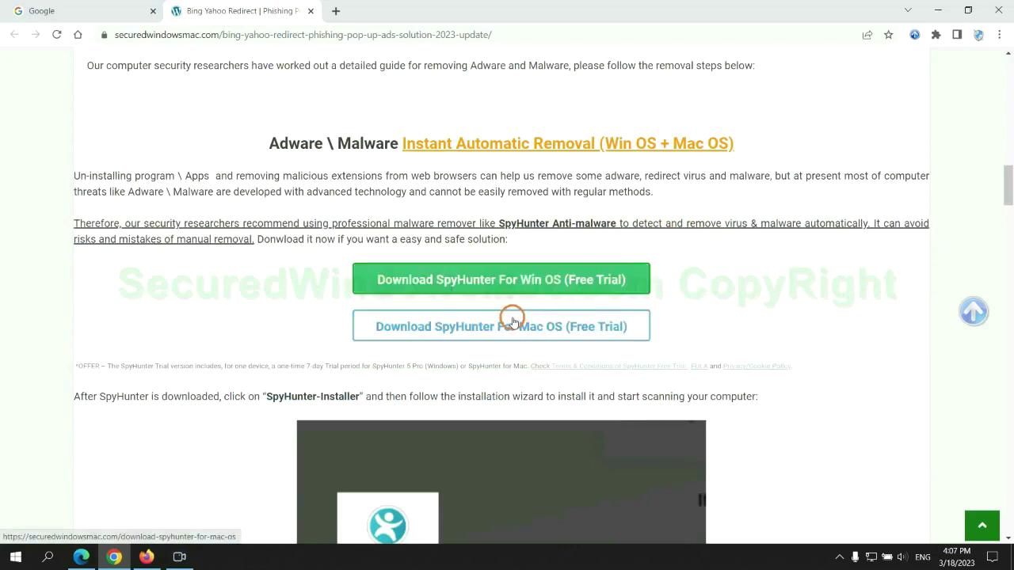
{"action": "scroll", "coordinate": [512, 319], "scroll_direction": "down", "scroll_amount": 1}
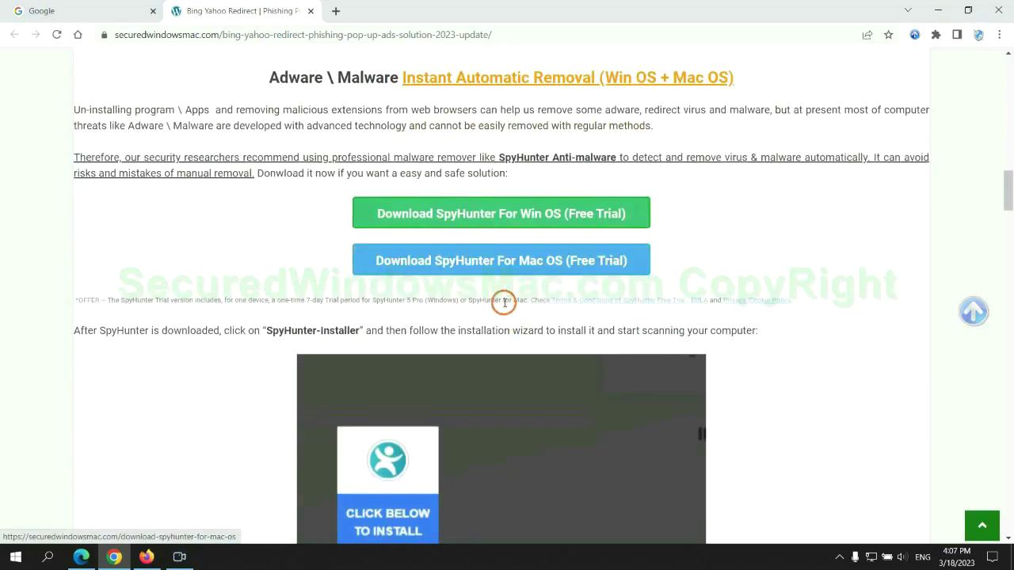
{"action": "scroll", "coordinate": [502, 301], "scroll_direction": "down", "scroll_amount": 1}
{"action": "left_click", "coordinate": [513, 153]}
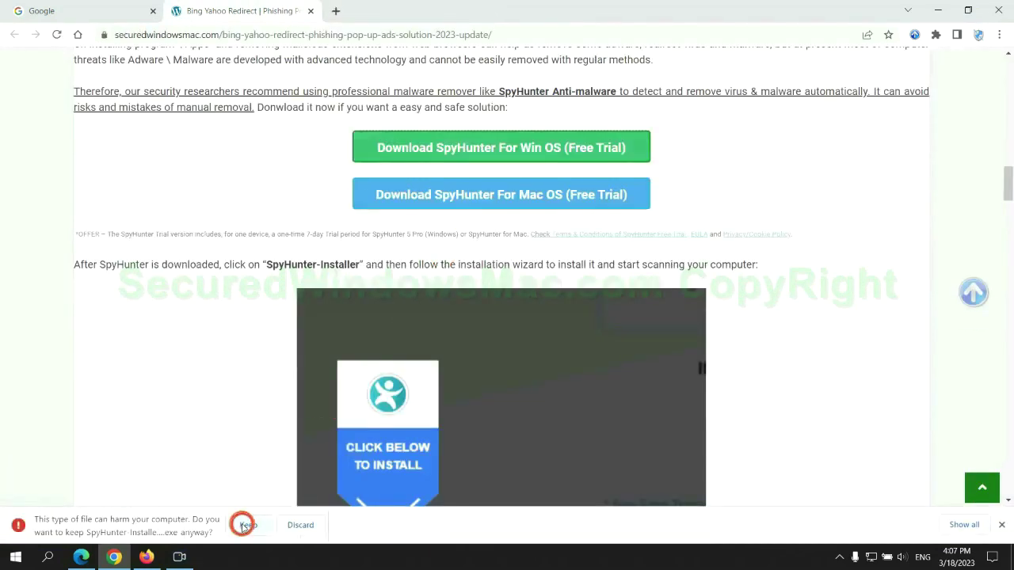
{"action": "left_click", "coordinate": [244, 527]}
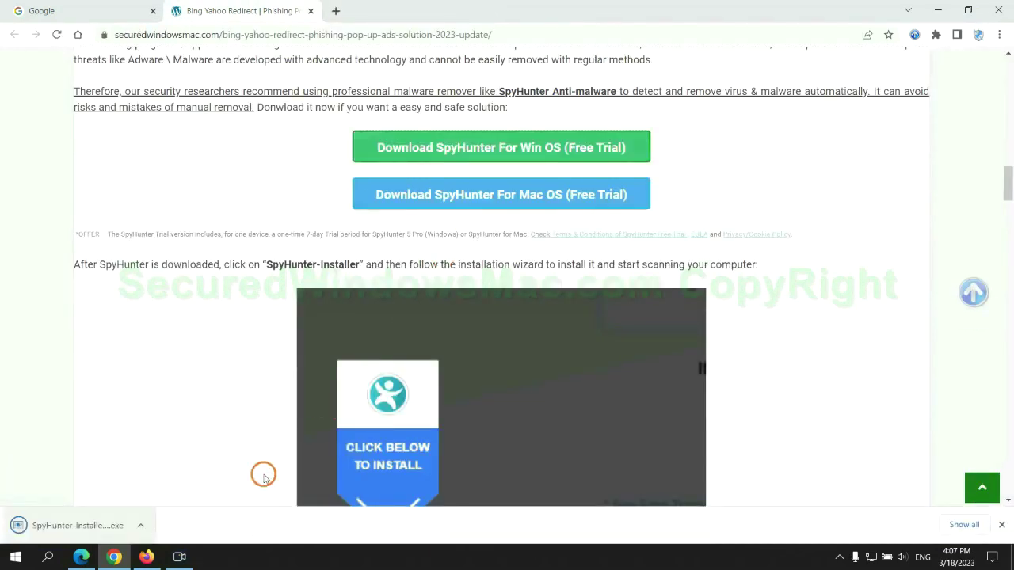
{"action": "left_click", "coordinate": [97, 525]}
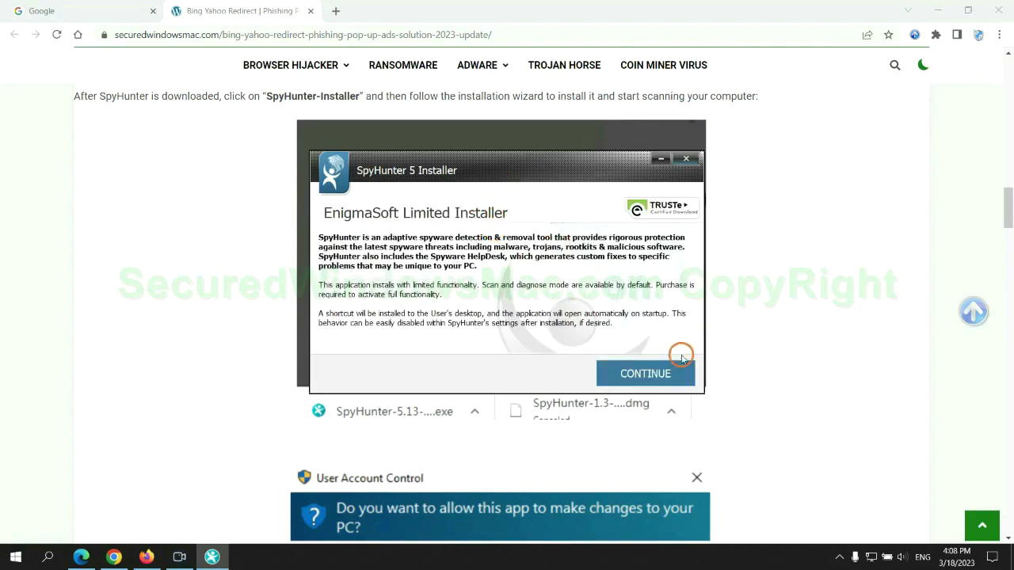
Install SpyHunter 5 accepting the EULA, scan to find 703 issues, and choose the 7-day free trial.
{"action": "left_click", "coordinate": [668, 374]}
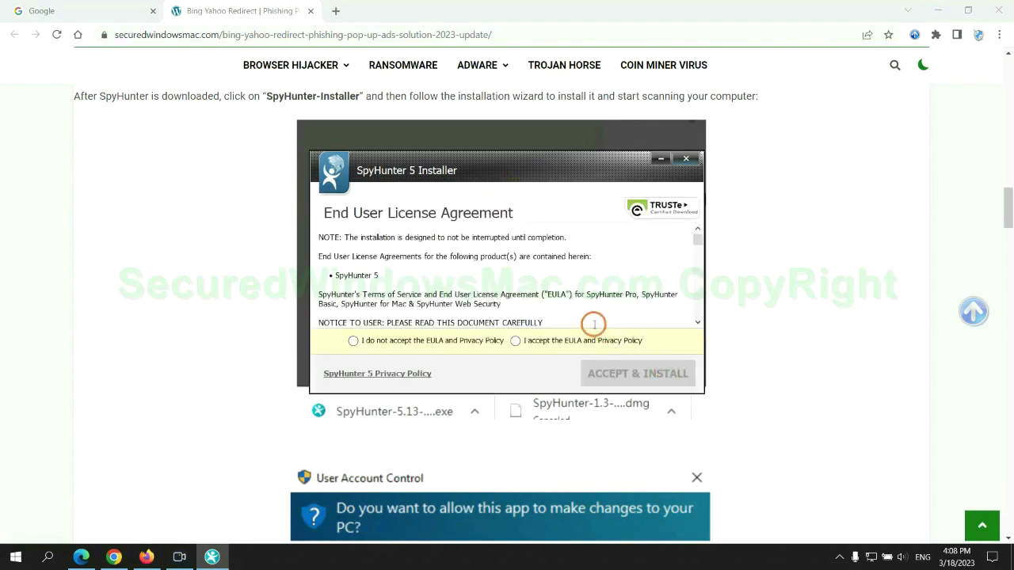
{"action": "left_click", "coordinate": [514, 340]}
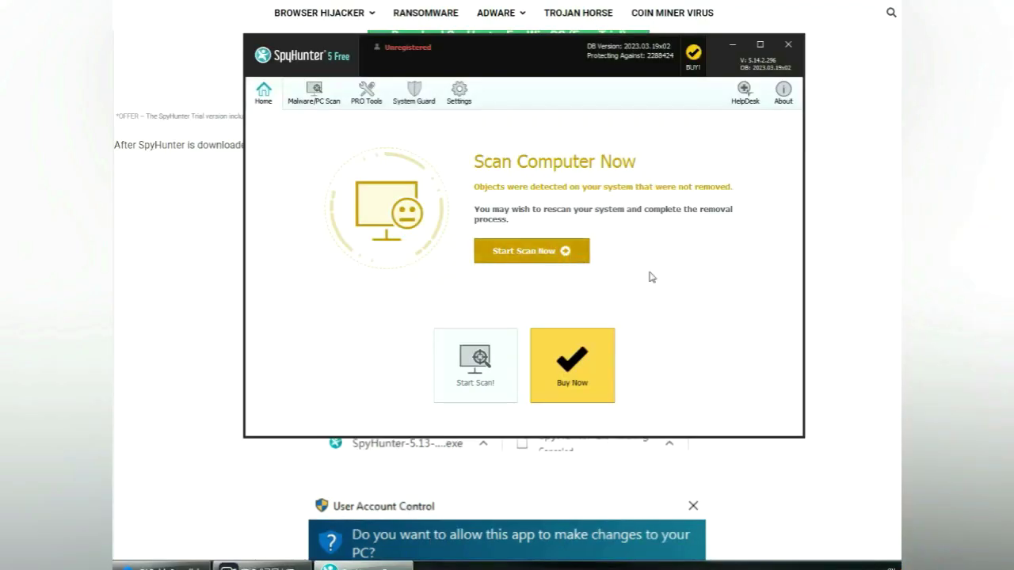
{"action": "left_click", "coordinate": [532, 250]}
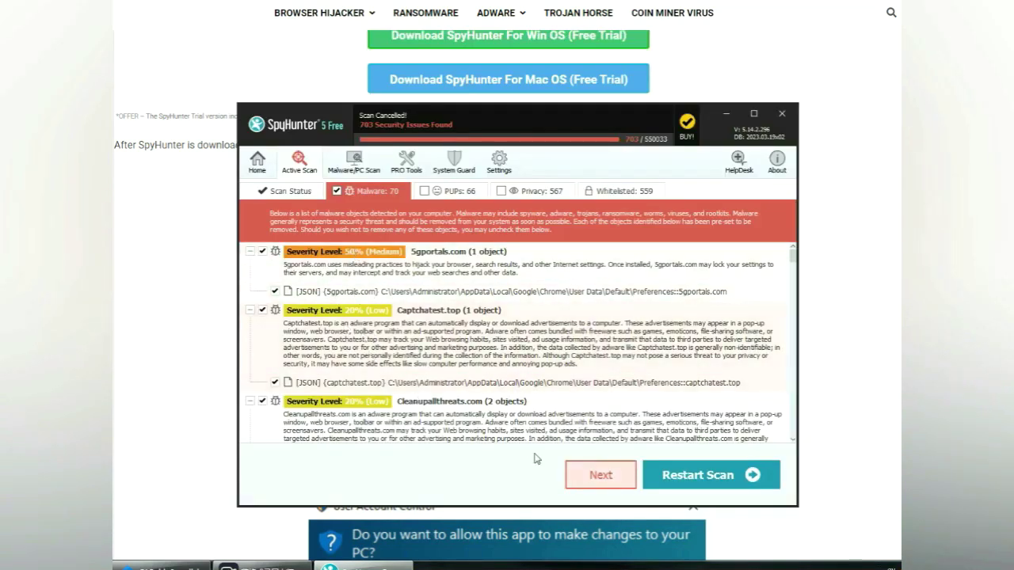
{"action": "left_click", "coordinate": [618, 477]}
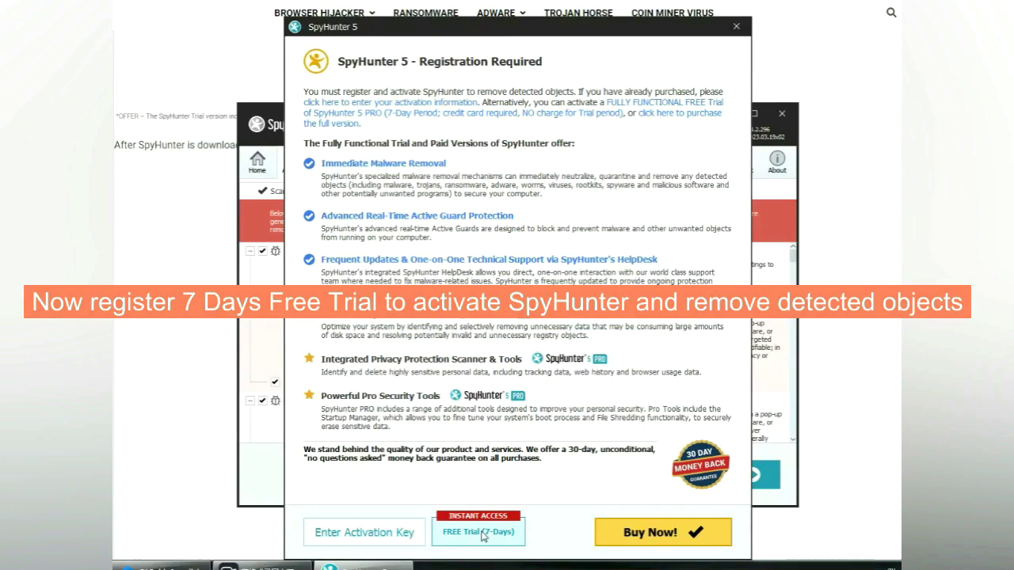
{"action": "left_click", "coordinate": [480, 533]}
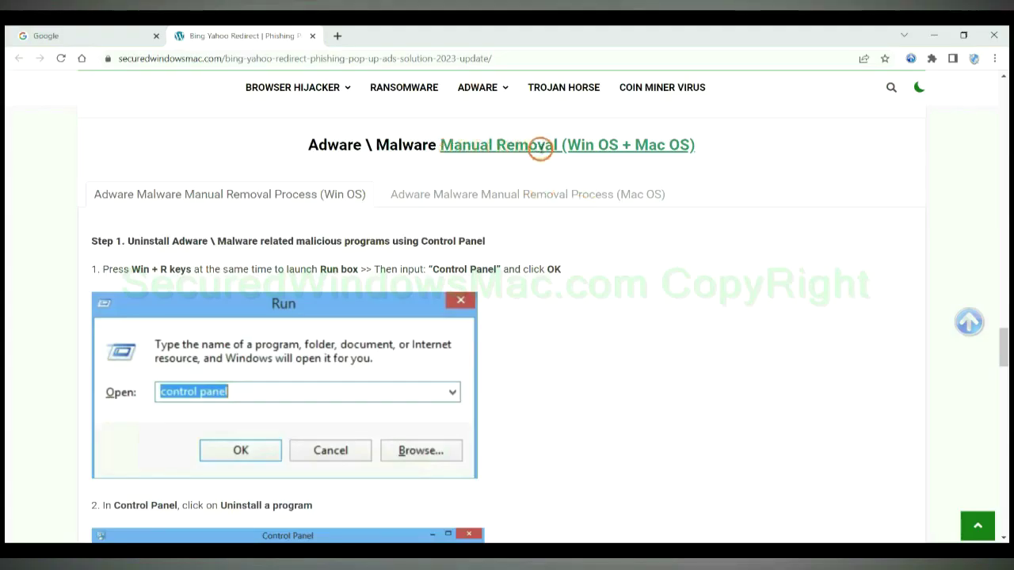
Scroll through the Win OS Manual Removal section to Step 1's Control Panel uninstall instructions.
{"action": "left_click_drag", "start_coordinate": [567, 146], "coordinate": [619, 147]}
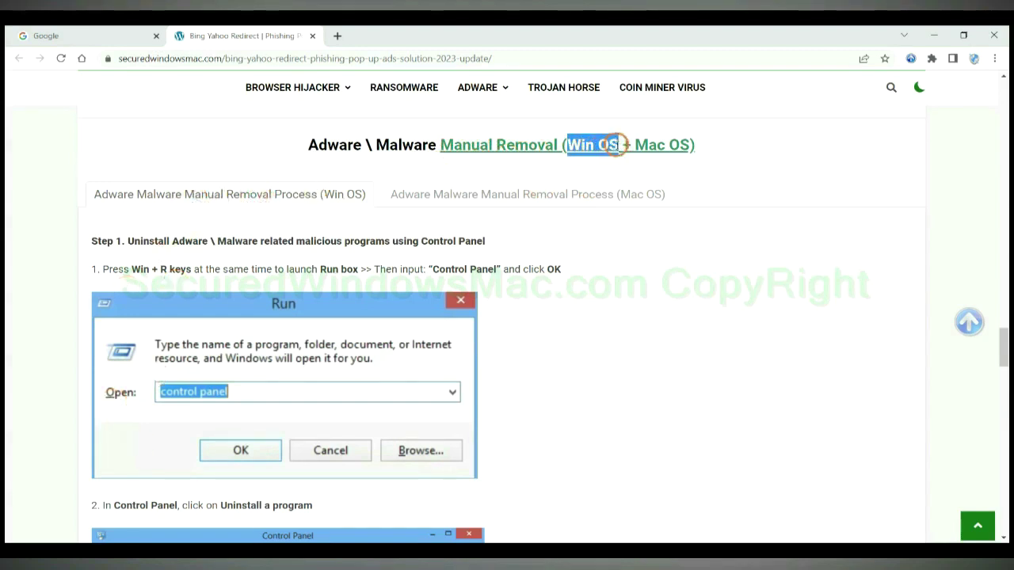
{"action": "left_click_drag", "start_coordinate": [635, 145], "coordinate": [689, 145]}
{"action": "left_click", "coordinate": [519, 192]}
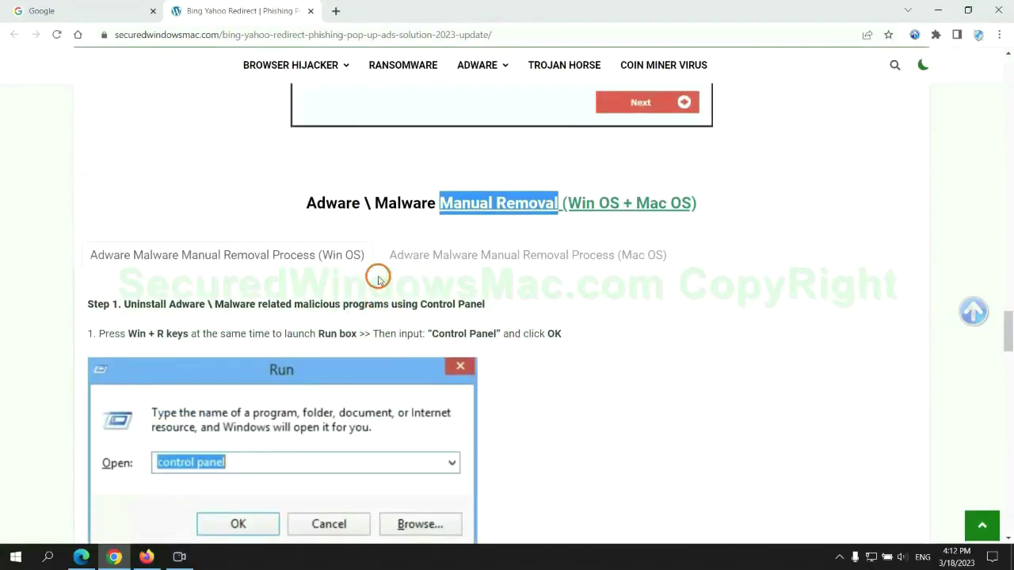
{"action": "scroll", "coordinate": [319, 262], "scroll_direction": "down", "scroll_amount": 2}
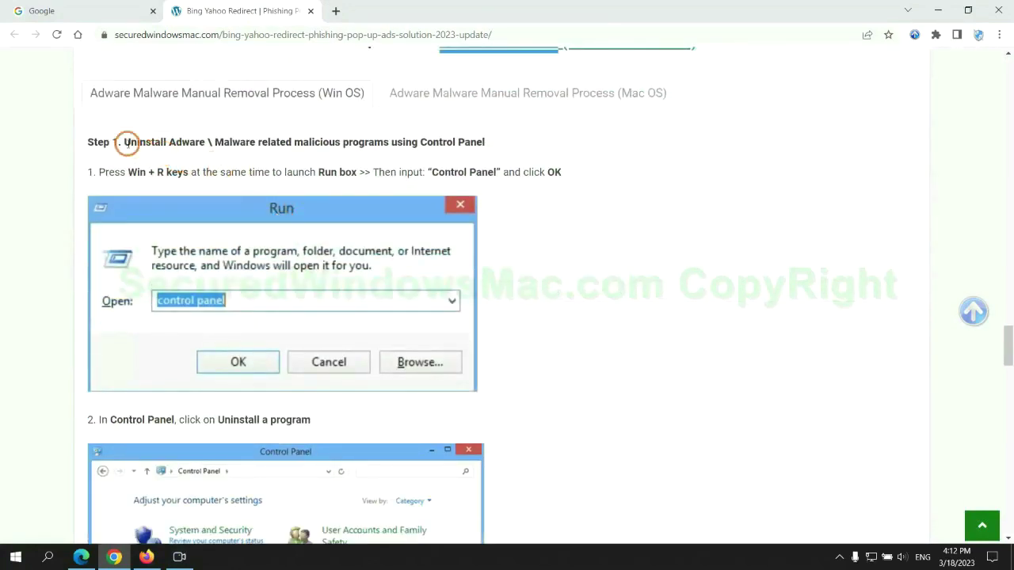
{"action": "left_click_drag", "start_coordinate": [146, 147], "coordinate": [388, 147]}
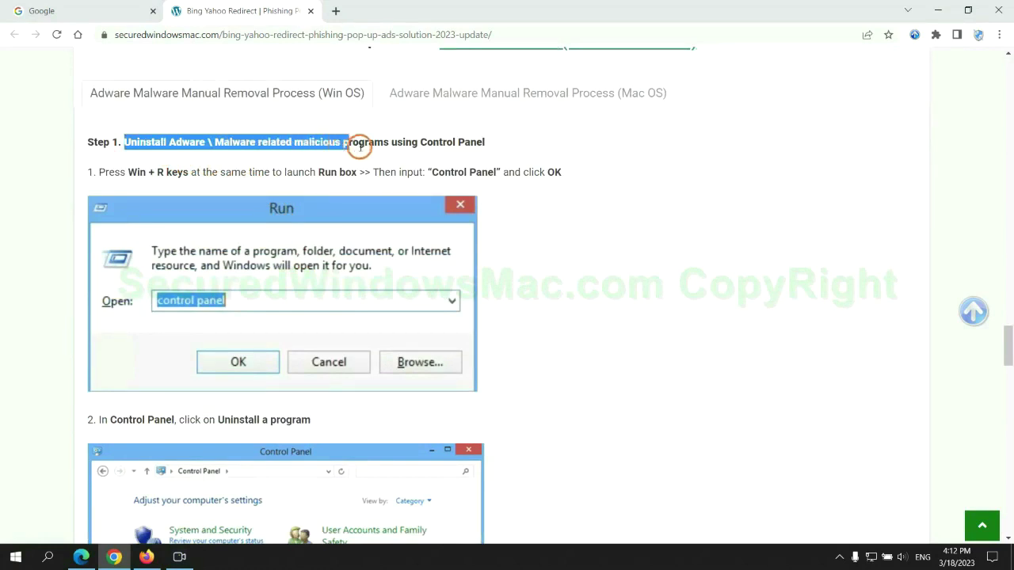
{"action": "left_click", "coordinate": [674, 207]}
{"action": "scroll", "coordinate": [631, 207], "scroll_direction": "down", "scroll_amount": 2}
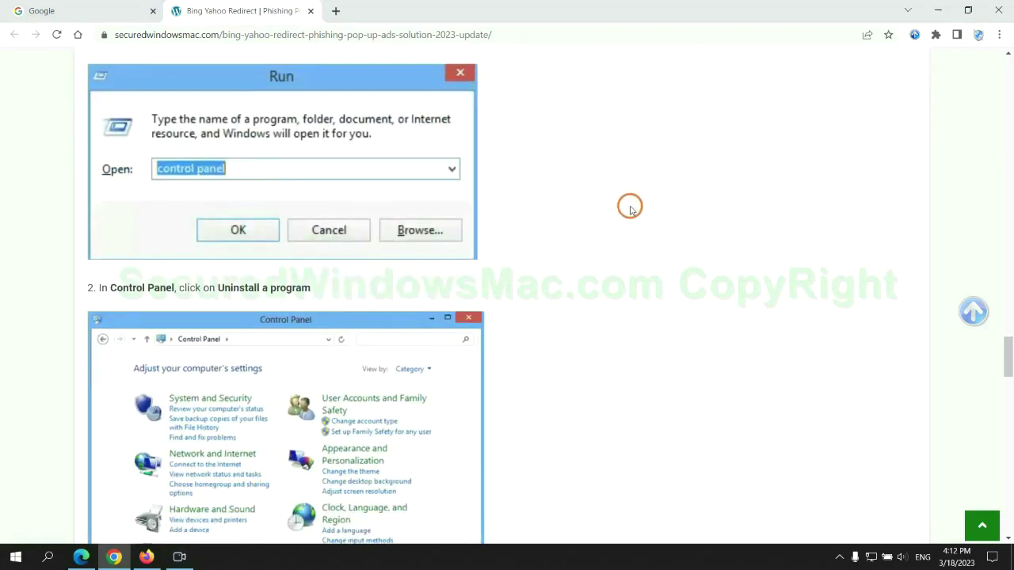
{"action": "key", "text": "super+r"}
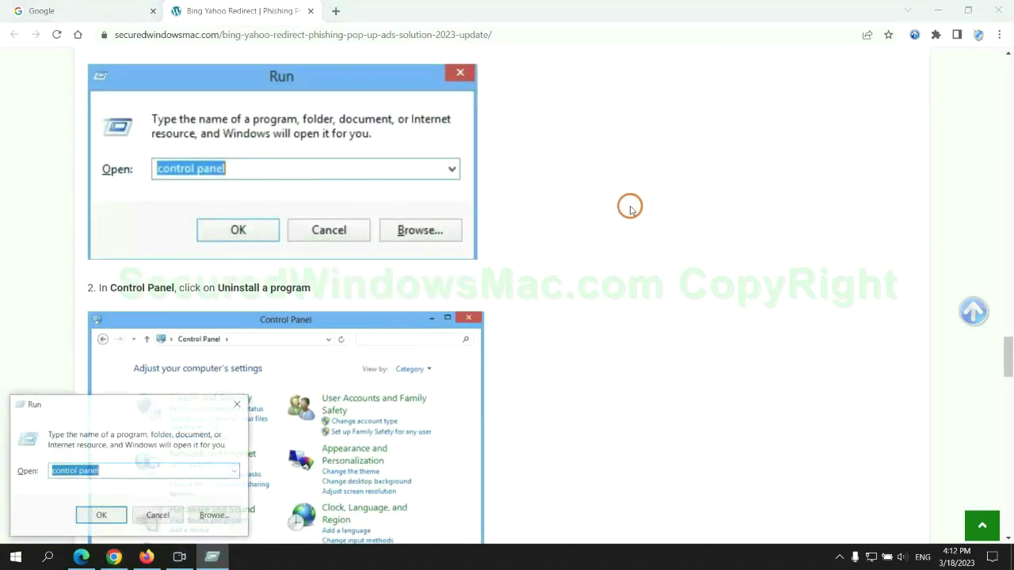
{"action": "type", "text": "cont"}
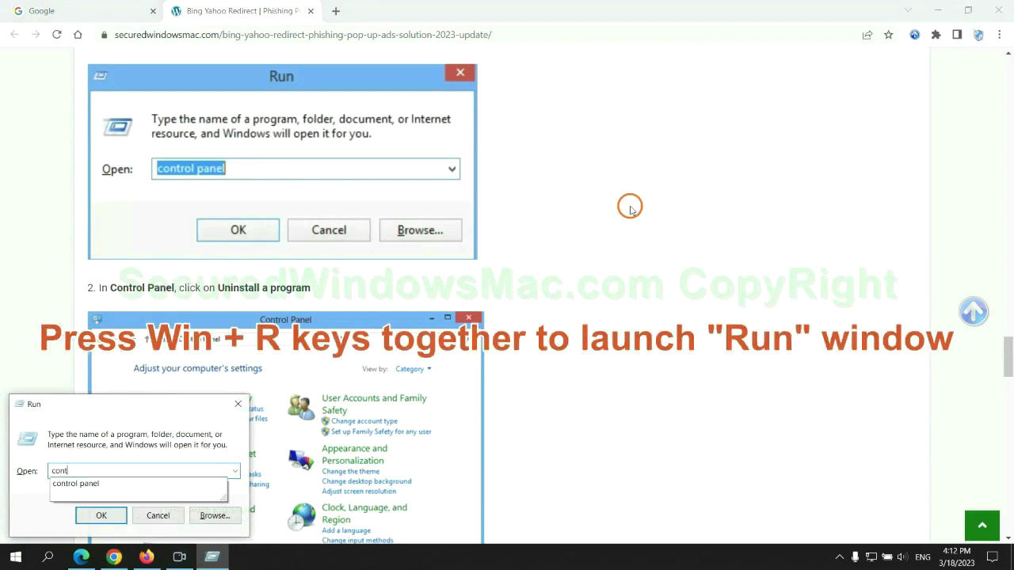
{"action": "type", "text": "rol p"}
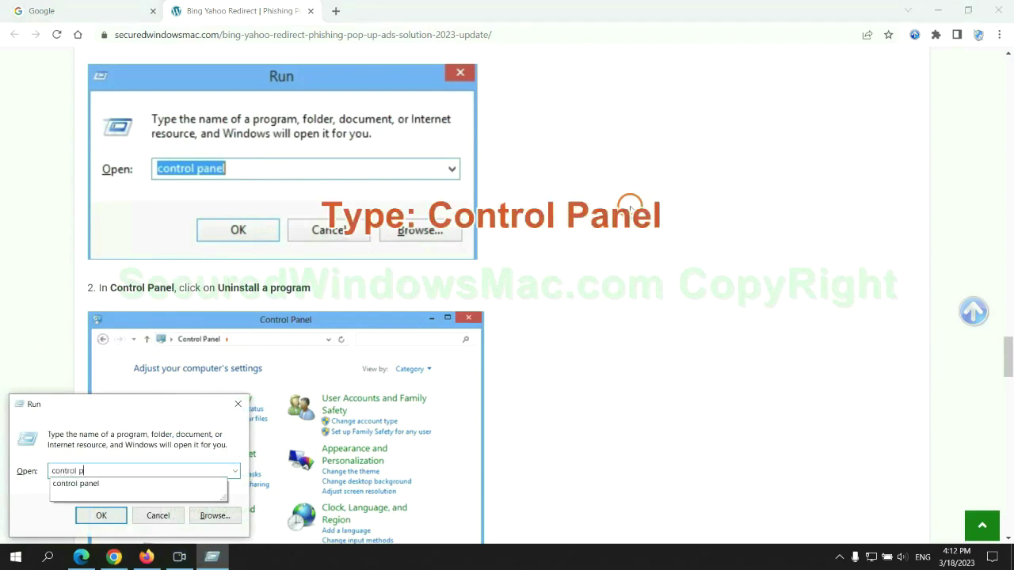
{"action": "type", "text": "l"}
{"action": "key", "text": "Return"}
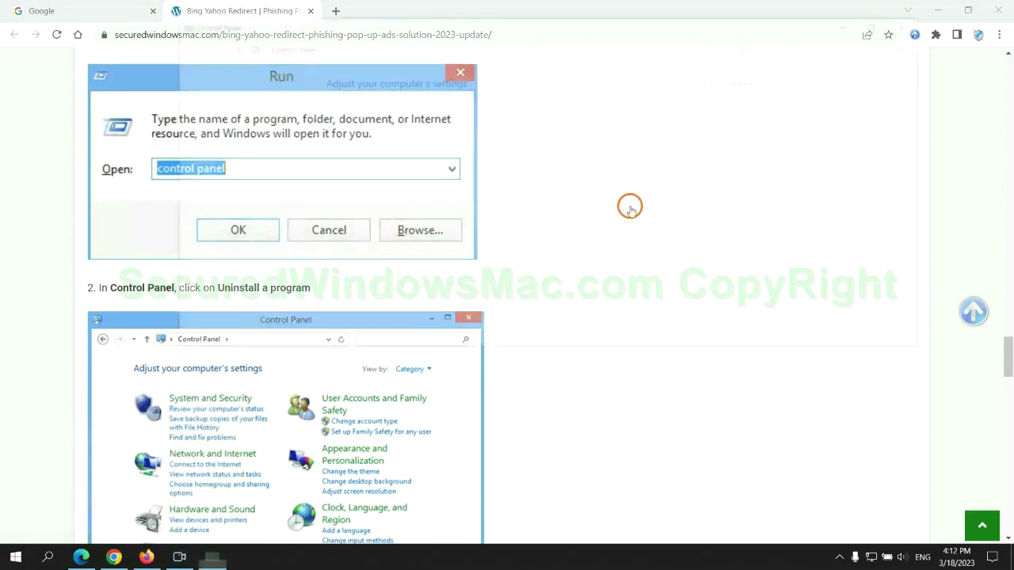
{"action": "left_click", "coordinate": [396, 279]}
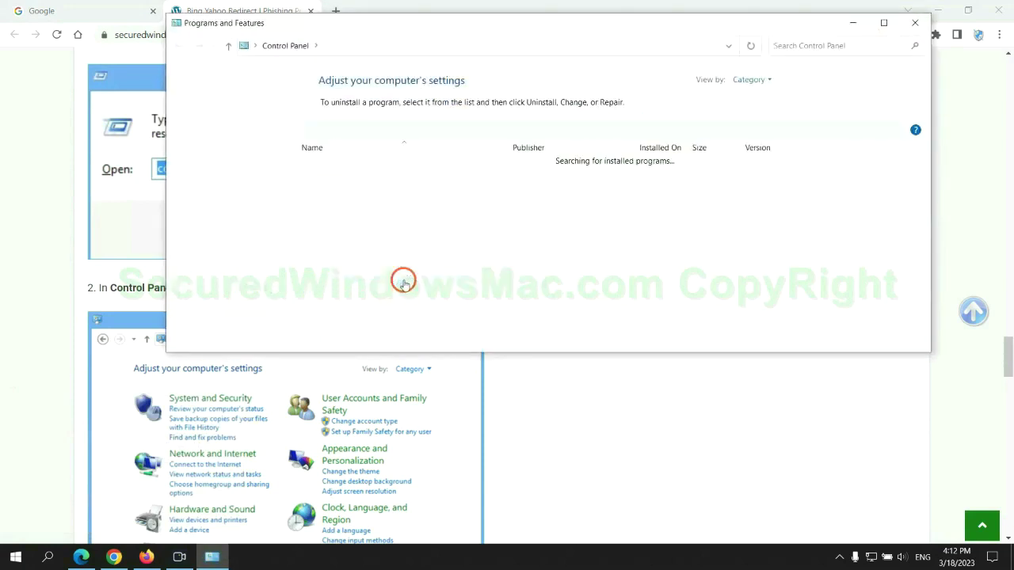
{"action": "left_click", "coordinate": [331, 188]}
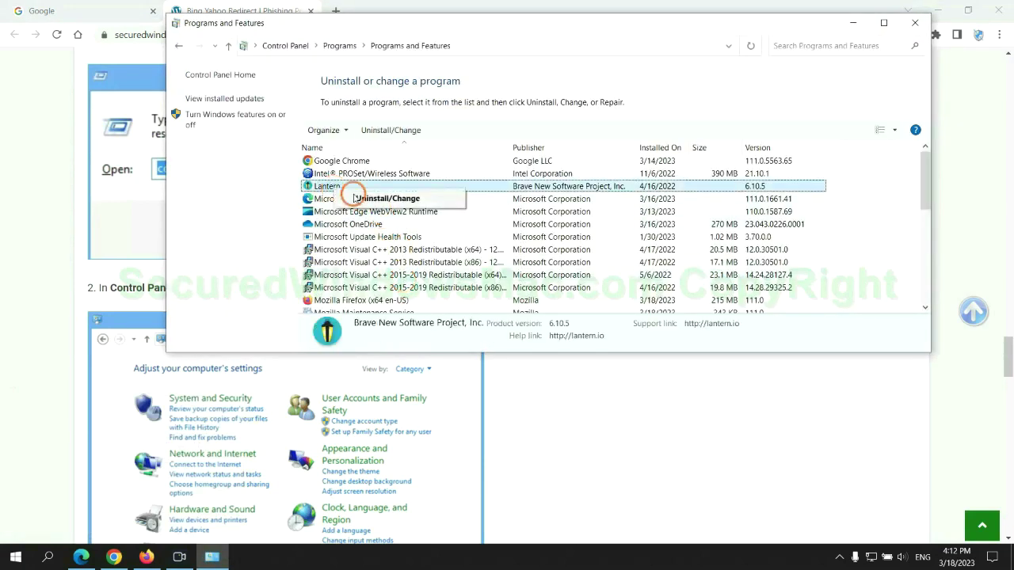
Close the installed programs window and scroll to Step 2's malicious-extension removal instructions.
{"action": "left_click", "coordinate": [913, 23]}
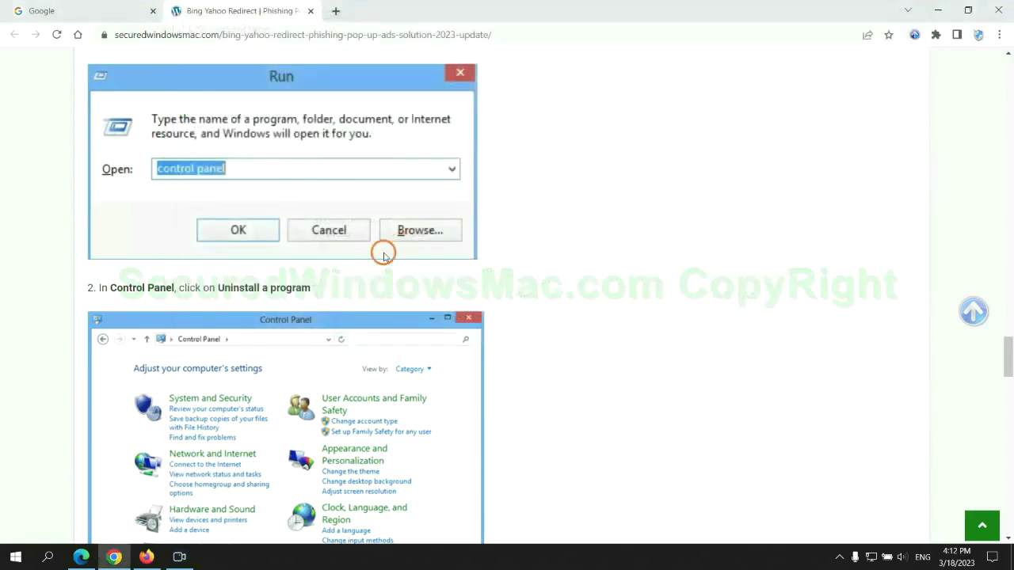
{"action": "scroll", "coordinate": [298, 339], "scroll_direction": "down", "scroll_amount": 5}
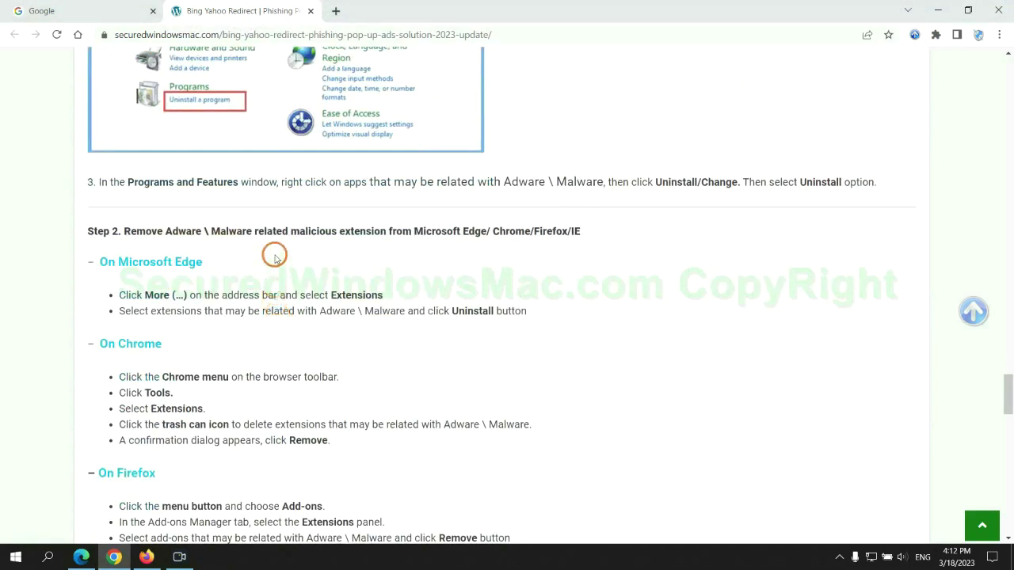
{"action": "left_click_drag", "start_coordinate": [286, 231], "coordinate": [386, 231]}
{"action": "left_click", "coordinate": [406, 254]}
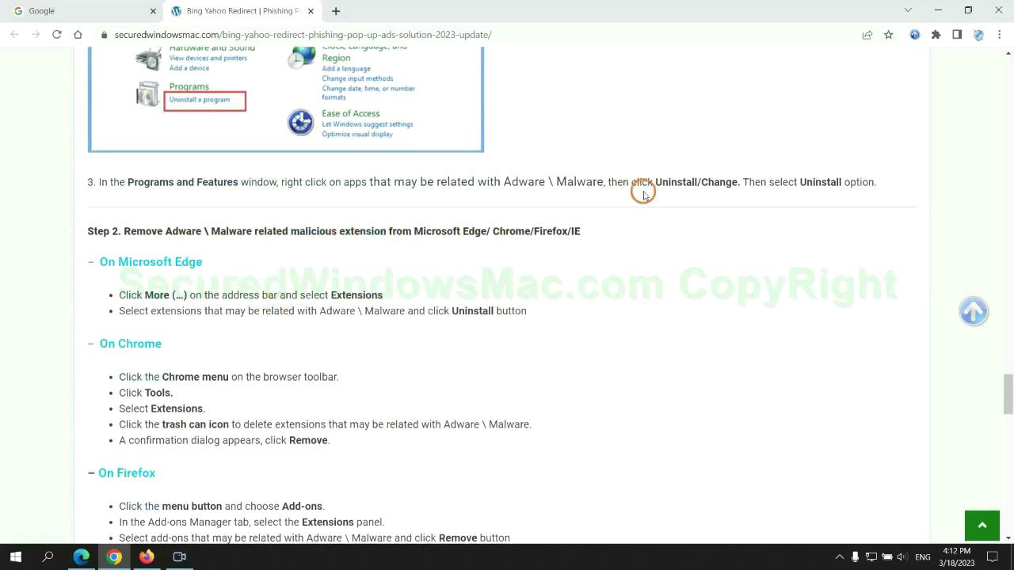
Remove McAfee WebAdvisor from Edge's extension manager and close the Extensions tab.
{"action": "left_click", "coordinate": [84, 554]}
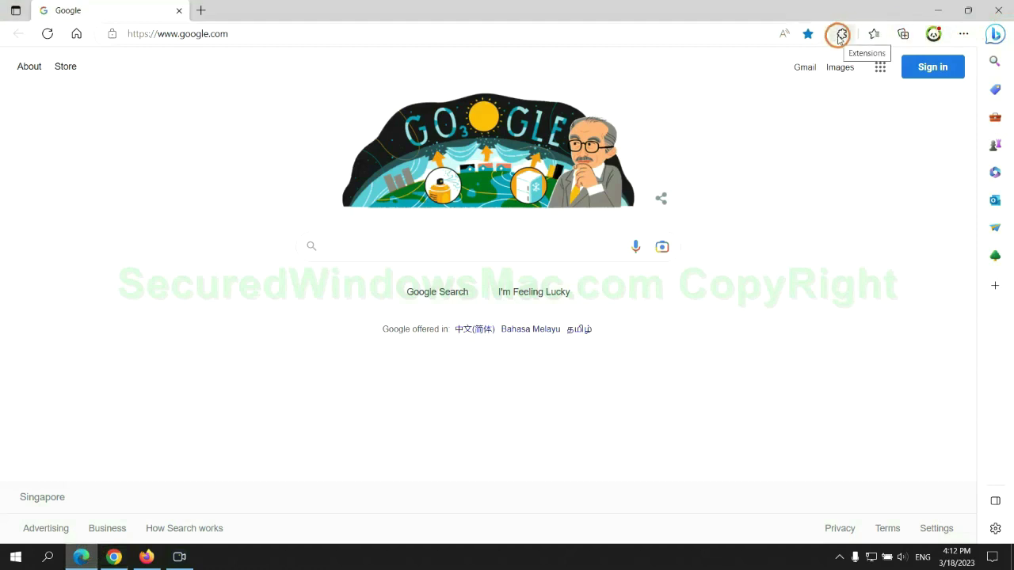
{"action": "left_click", "coordinate": [840, 35]}
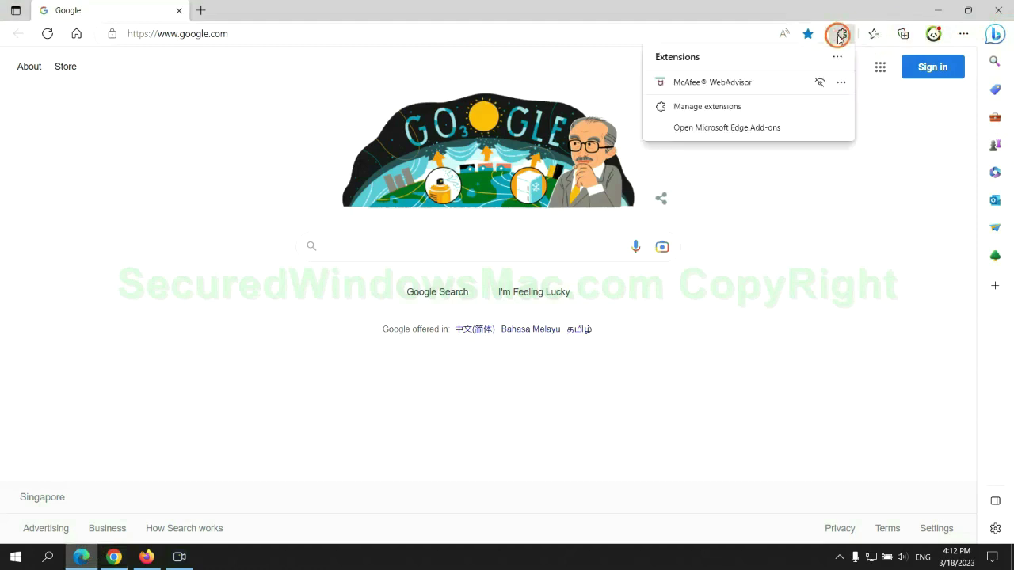
{"action": "left_click", "coordinate": [702, 105]}
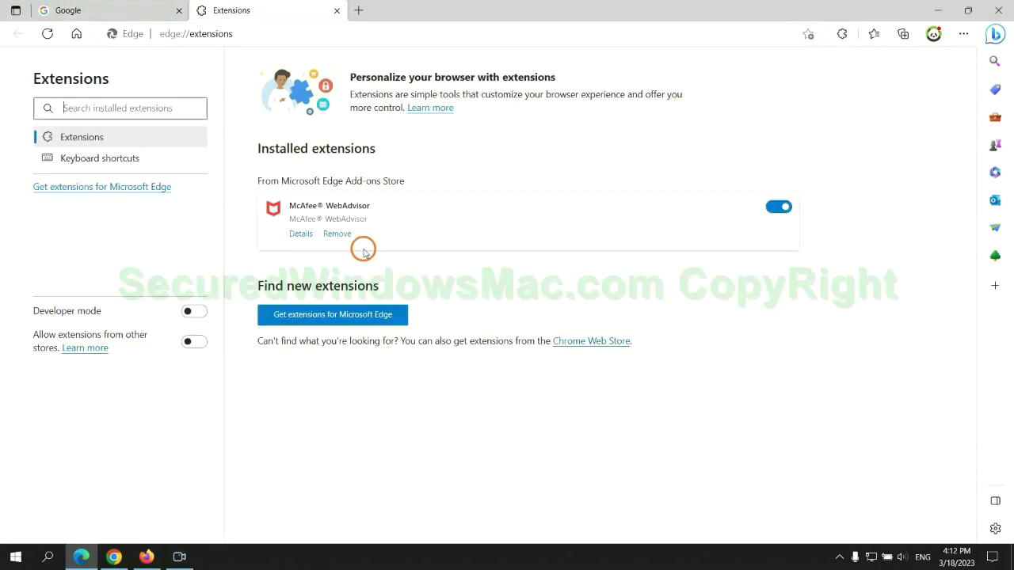
{"action": "left_click", "coordinate": [337, 235]}
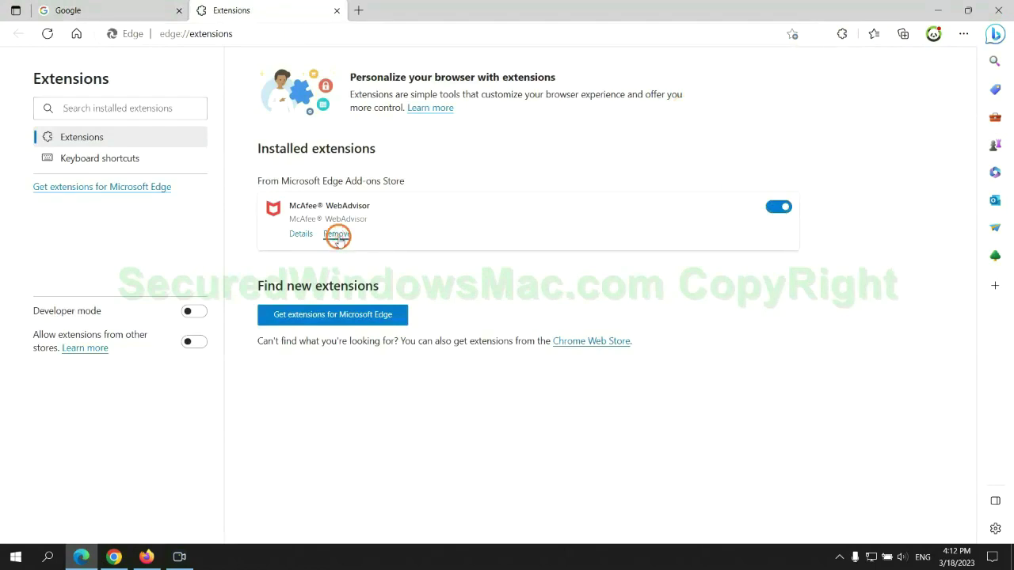
{"action": "left_click", "coordinate": [730, 126]}
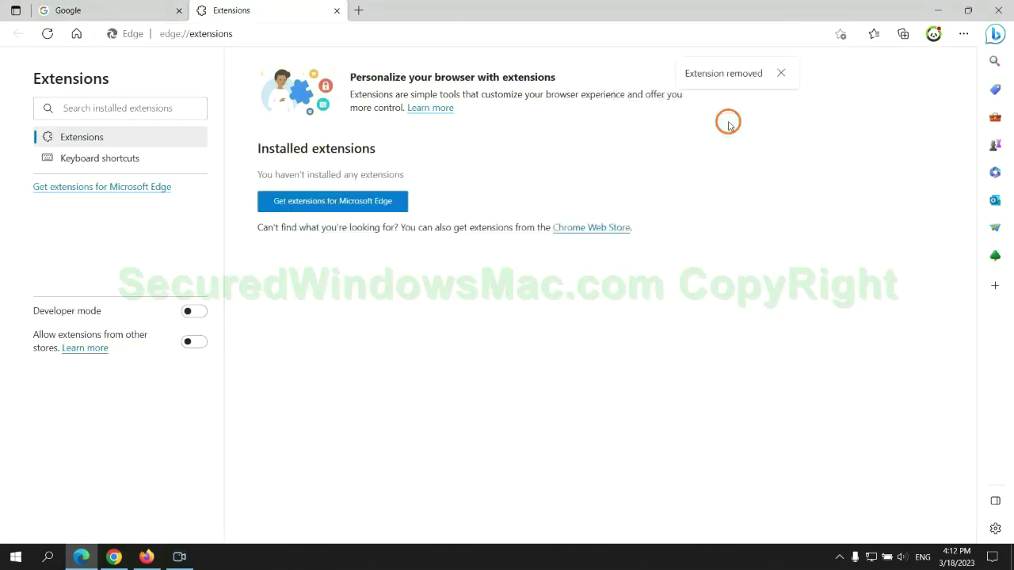
{"action": "left_click", "coordinate": [337, 11]}
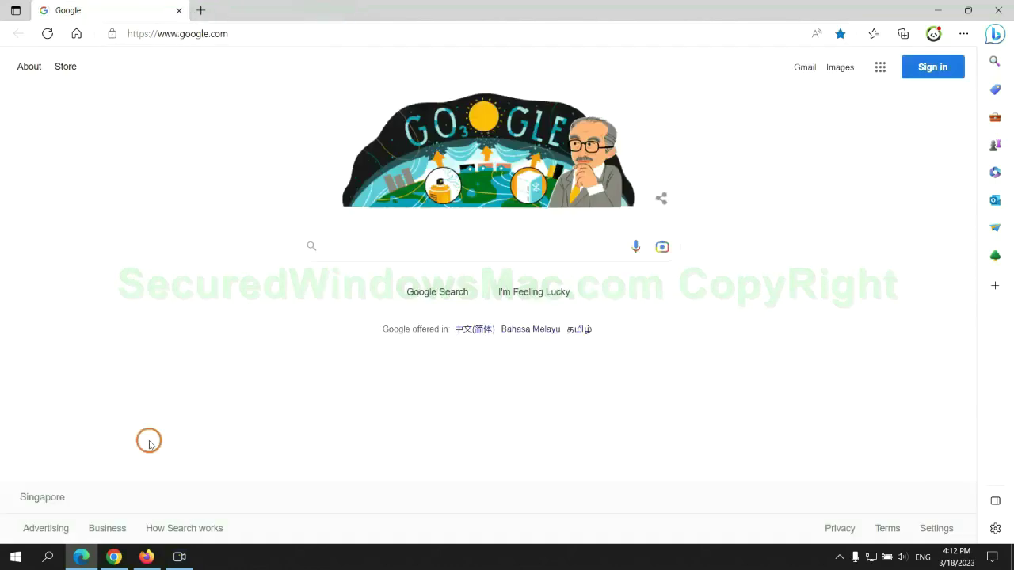
Remove the Ecosia extension in Chrome's extension manager, leaving only Scroll To Top.
{"action": "left_click", "coordinate": [123, 559]}
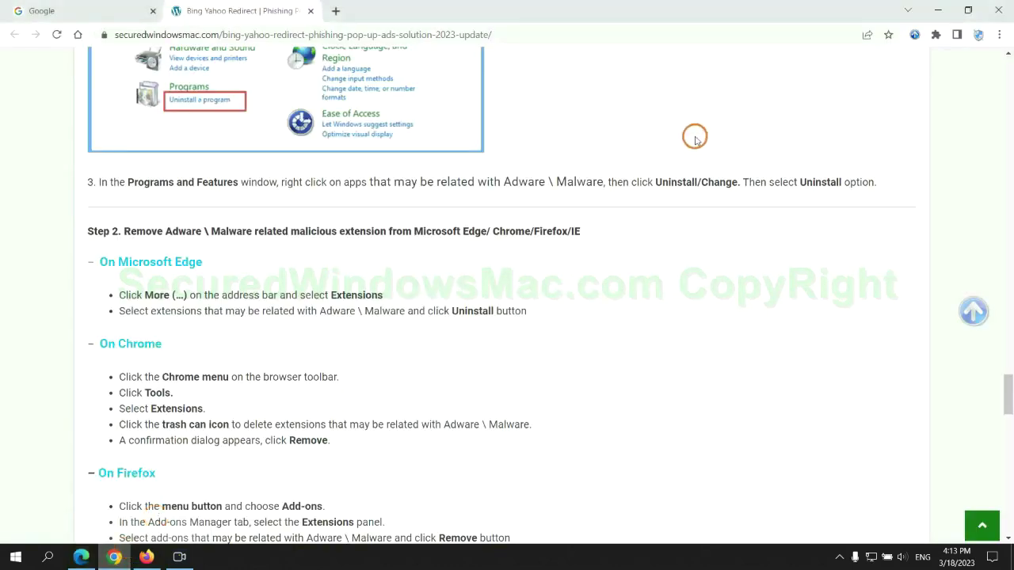
{"action": "left_click", "coordinate": [935, 34]}
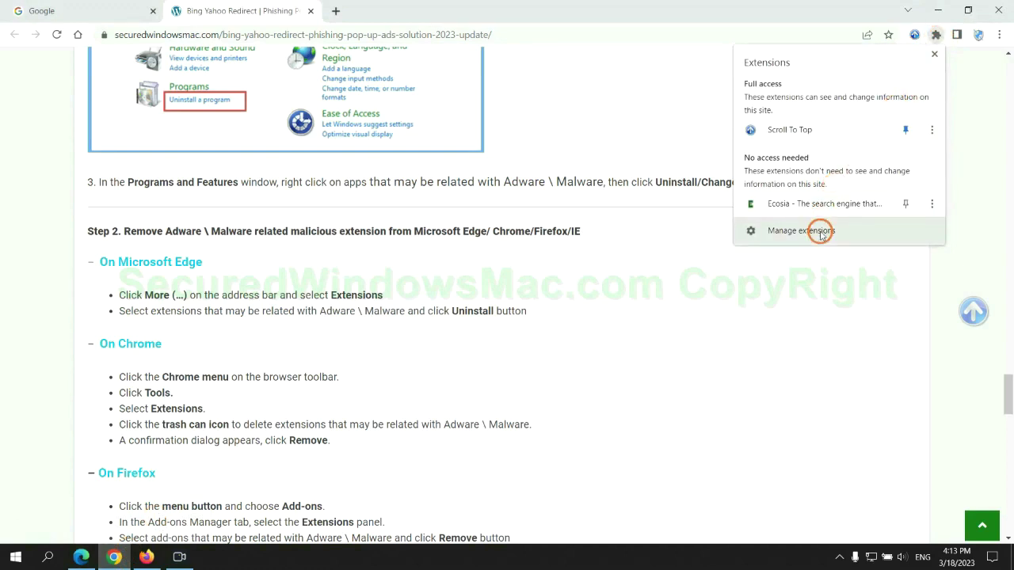
{"action": "left_click", "coordinate": [825, 233]}
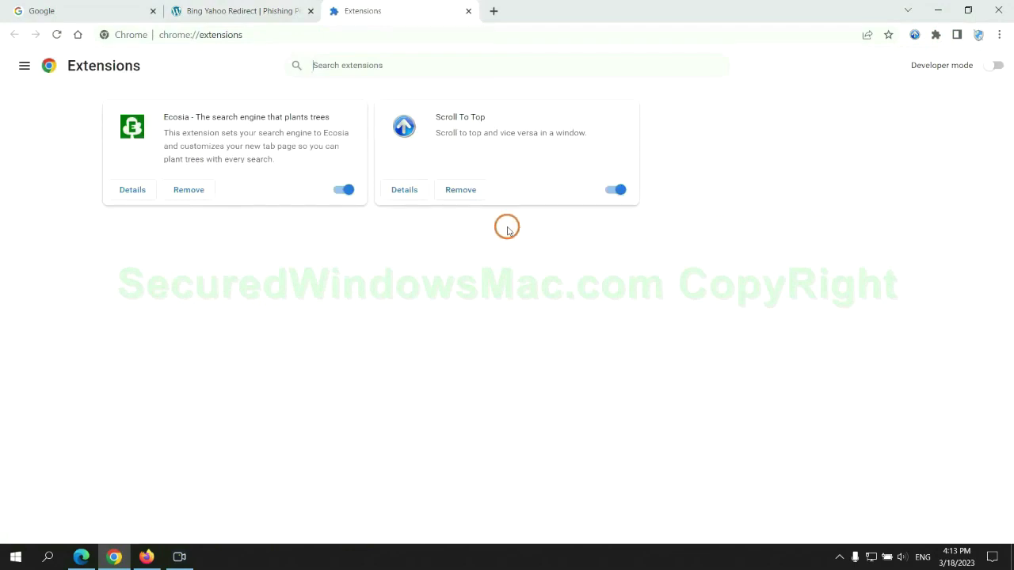
{"action": "left_click", "coordinate": [189, 189]}
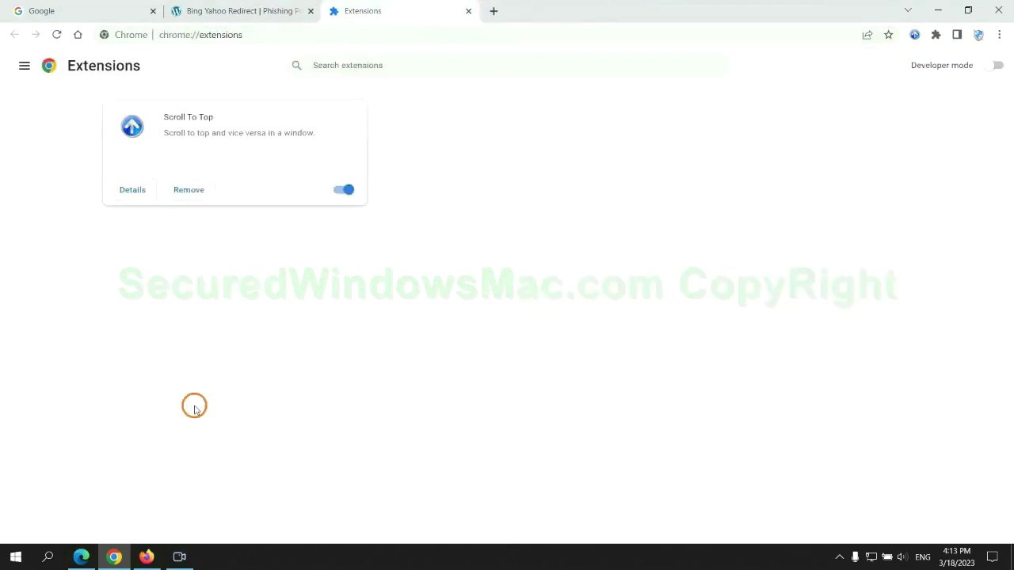
{"action": "left_click", "coordinate": [147, 555]}
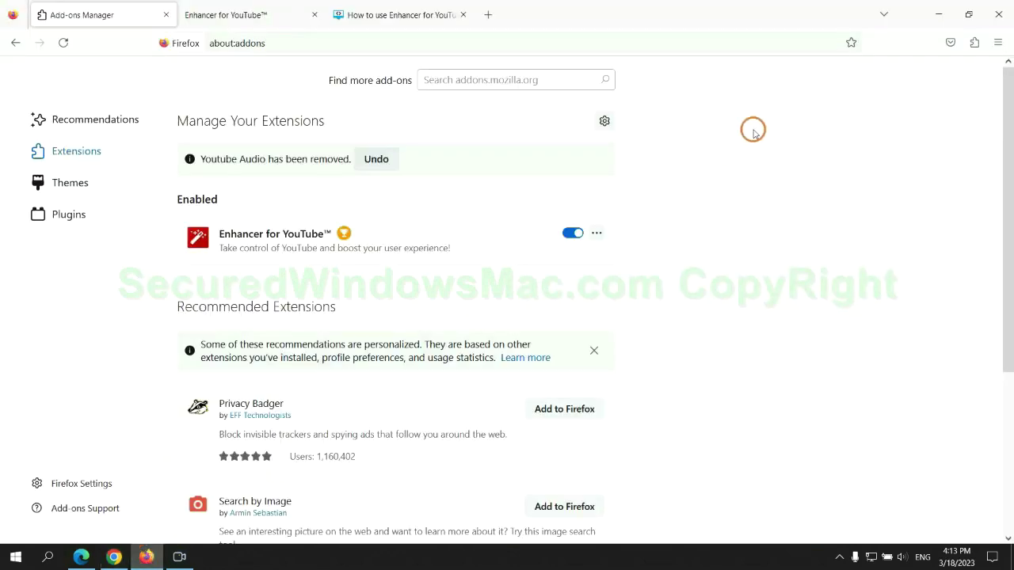
Remove Enhancer for YouTube™ via Firefox's add-ons manager.
{"action": "left_click", "coordinate": [974, 43]}
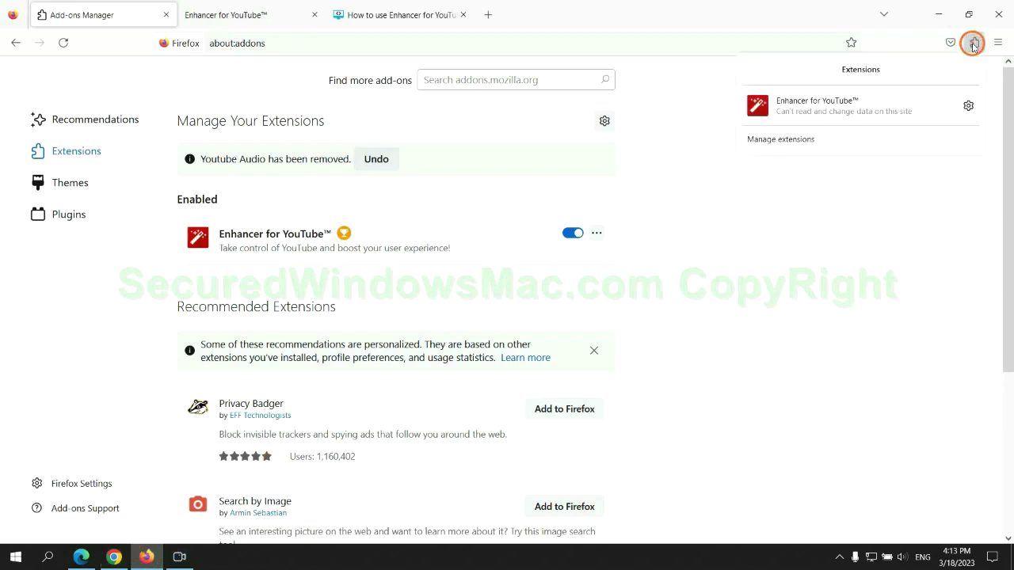
{"action": "left_click", "coordinate": [874, 138]}
{"action": "left_click", "coordinate": [597, 194]}
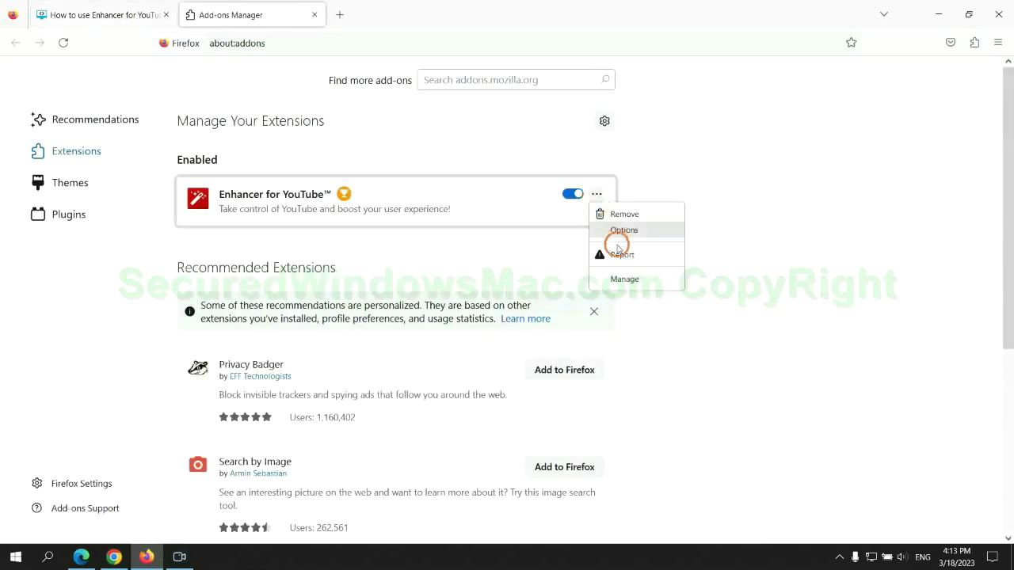
{"action": "left_click", "coordinate": [624, 214]}
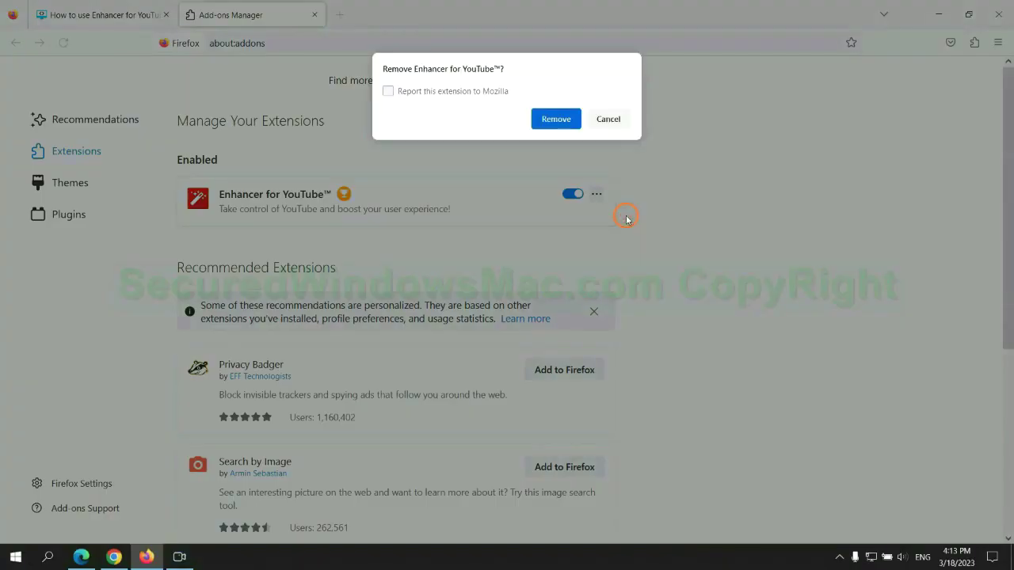
{"action": "left_click", "coordinate": [570, 127]}
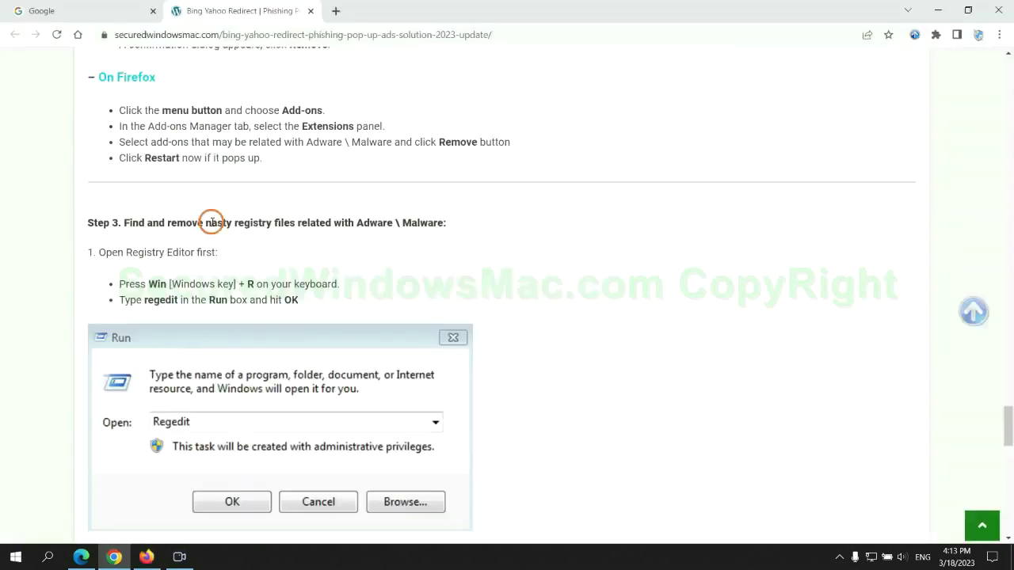
Following the guide's Step 3, launch Registry Editor by running 'regedit' from the Run box.
{"action": "left_click_drag", "start_coordinate": [235, 222], "coordinate": [294, 235]}
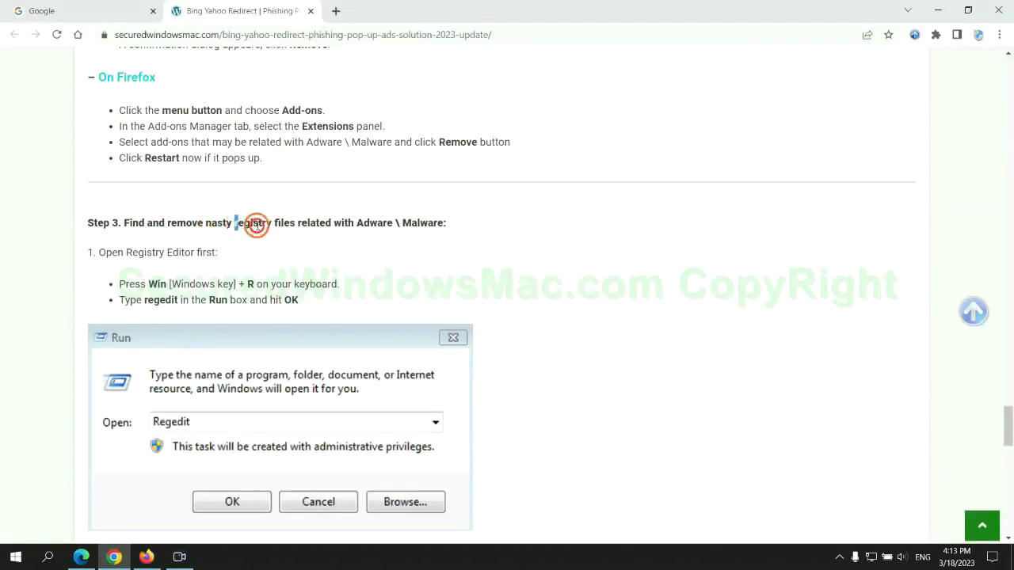
{"action": "left_click", "coordinate": [262, 251]}
{"action": "scroll", "coordinate": [276, 226], "scroll_direction": "down", "scroll_amount": 2}
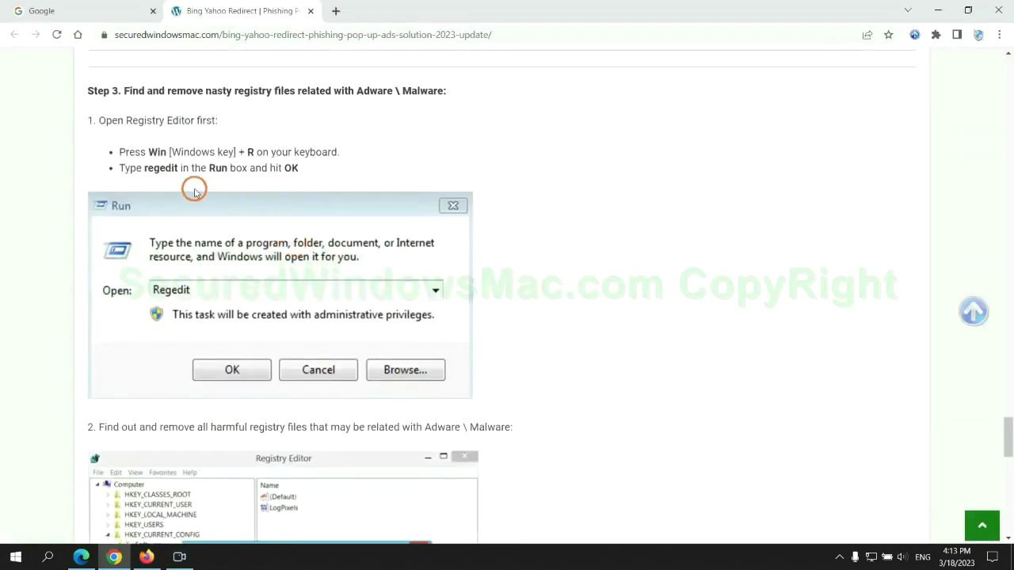
{"action": "key", "text": "super+r"}
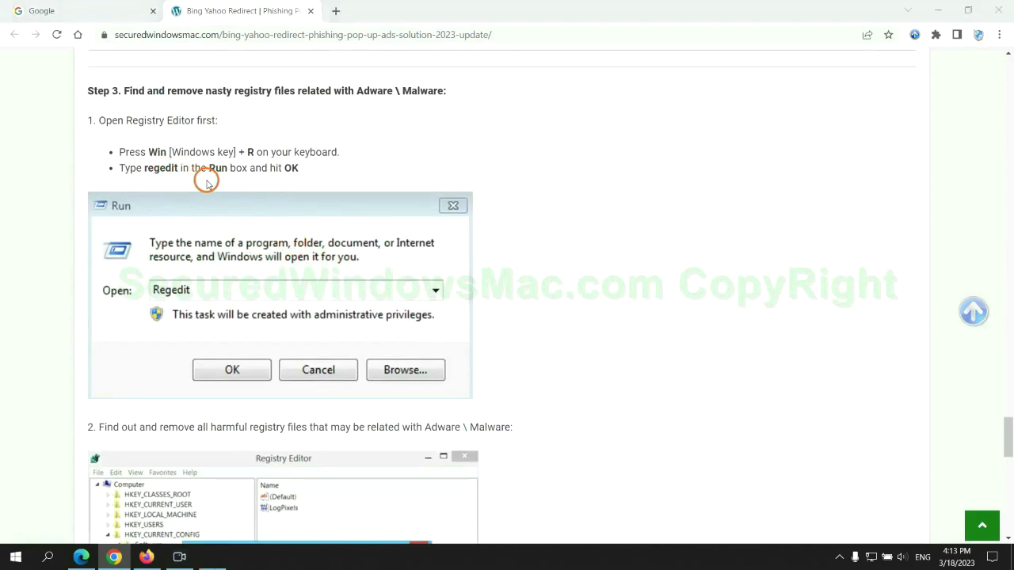
{"action": "type", "text": "re"}
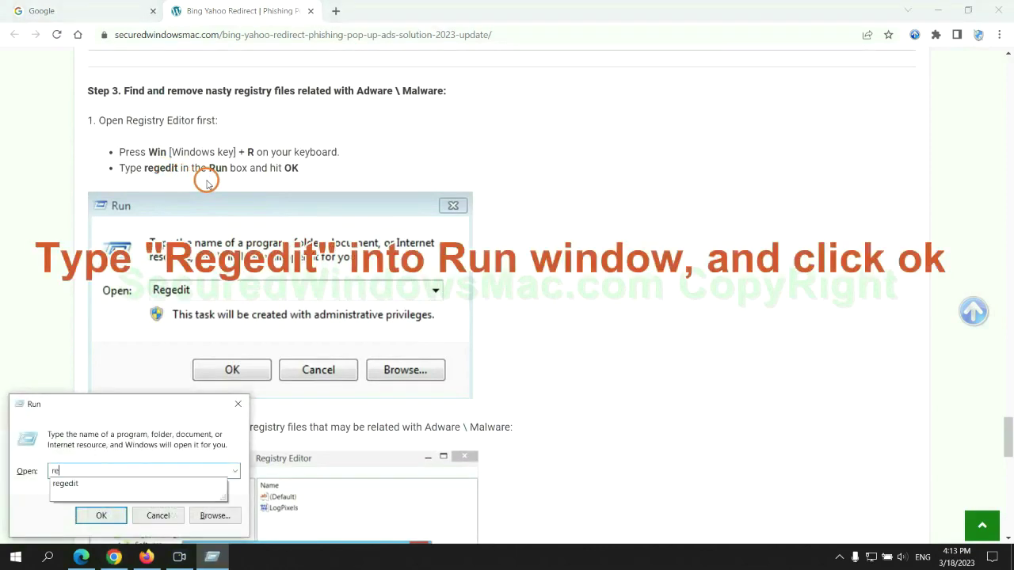
{"action": "type", "text": "ge"}
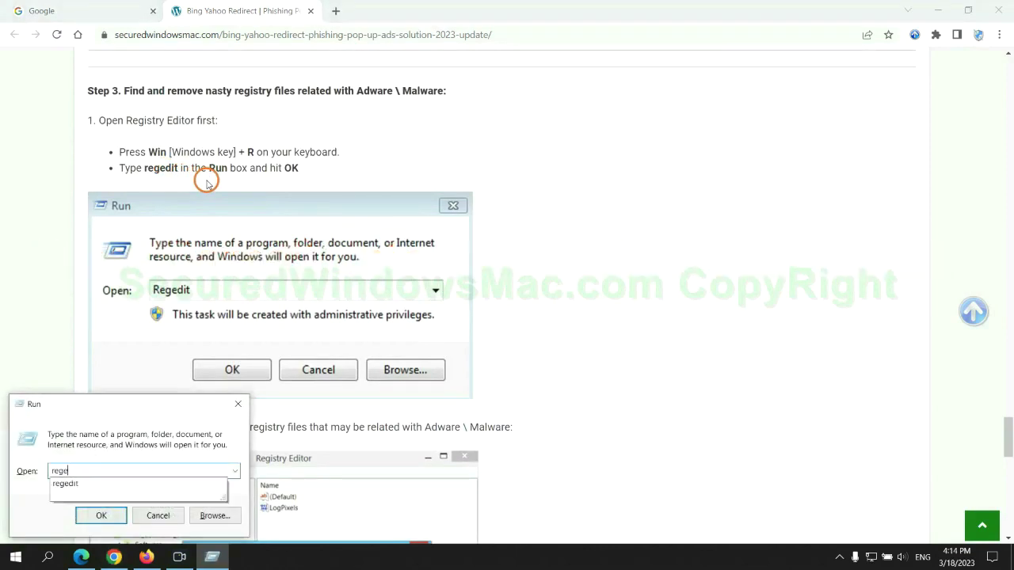
{"action": "type", "text": "dit"}
{"action": "key", "text": "Return"}
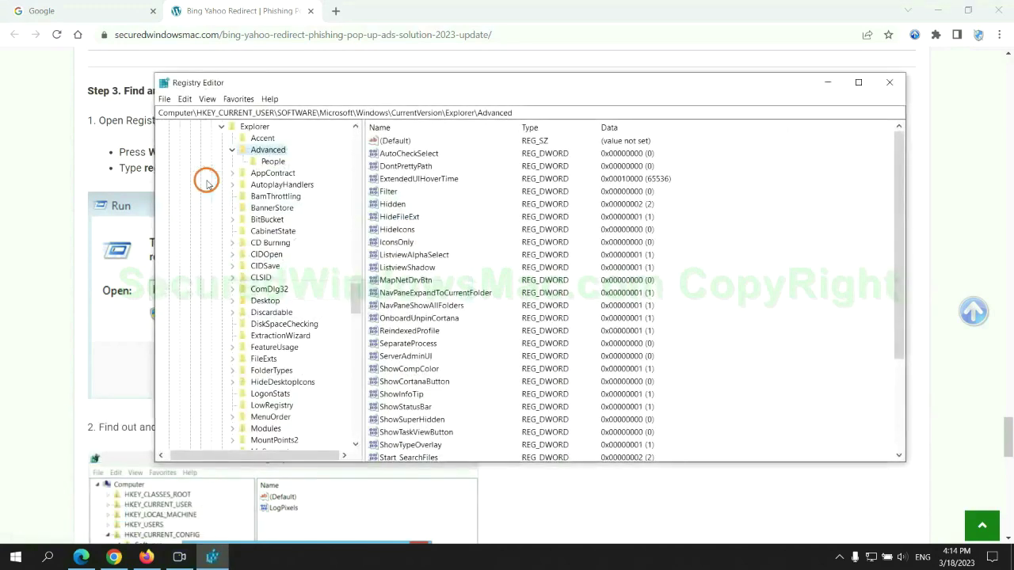
Find 'Ap' in the registry and bring up actions on the matching StoreAppsOnTaskbar value.
{"action": "left_click", "coordinate": [185, 99]}
{"action": "left_click", "coordinate": [218, 186]}
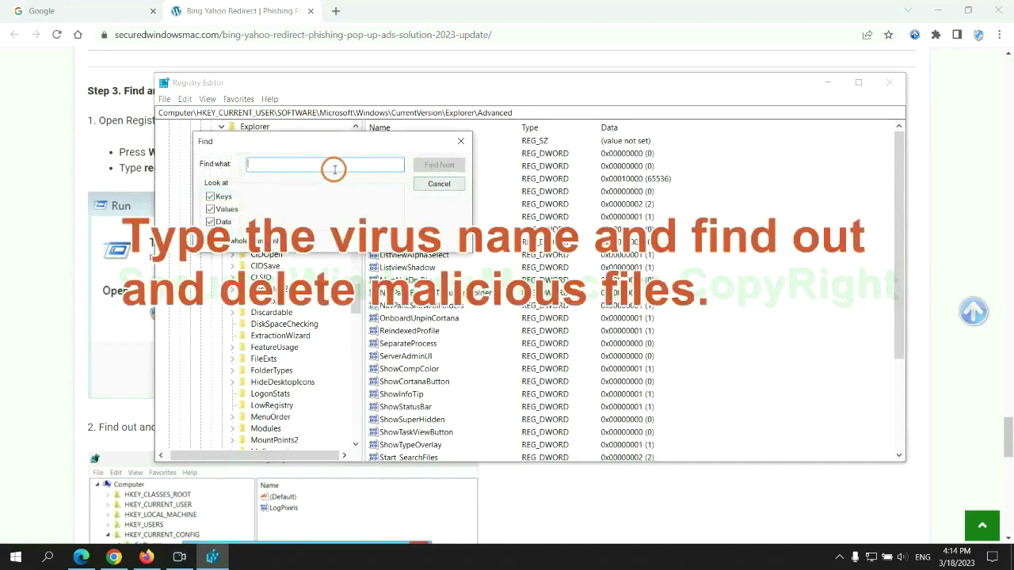
{"action": "type", "text": "Apps"}
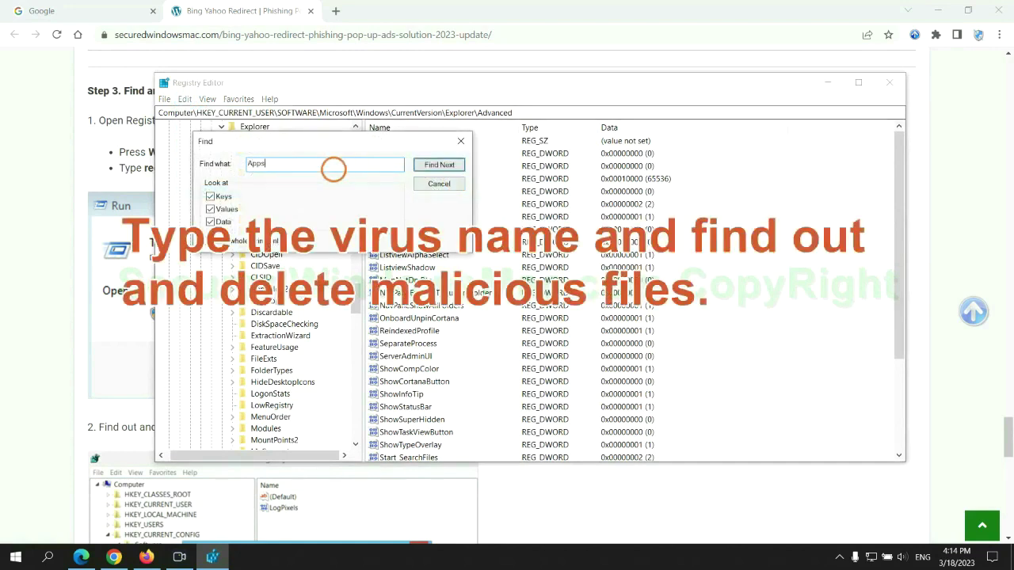
{"action": "key", "text": "Return"}
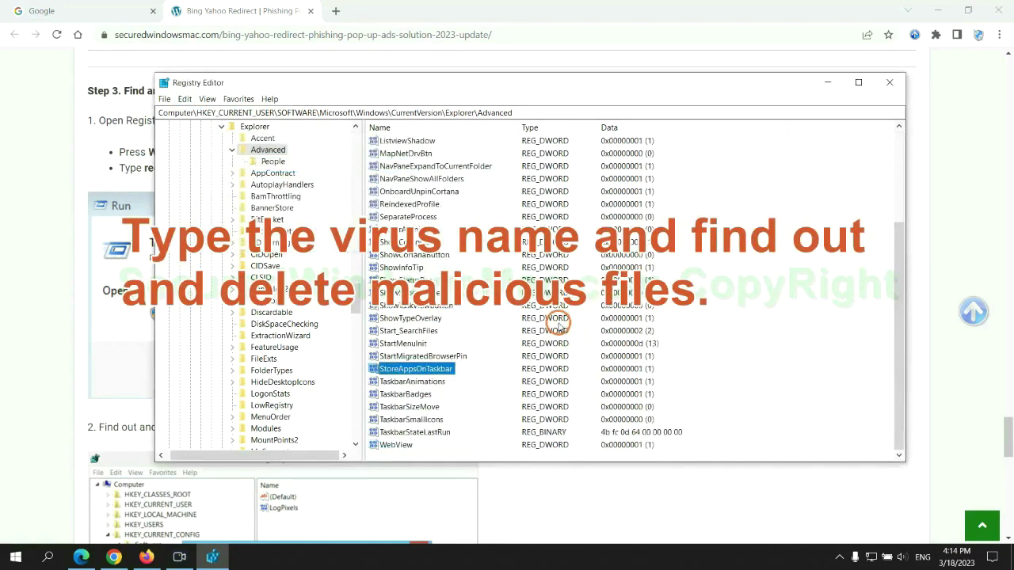
{"action": "right_click", "coordinate": [461, 371]}
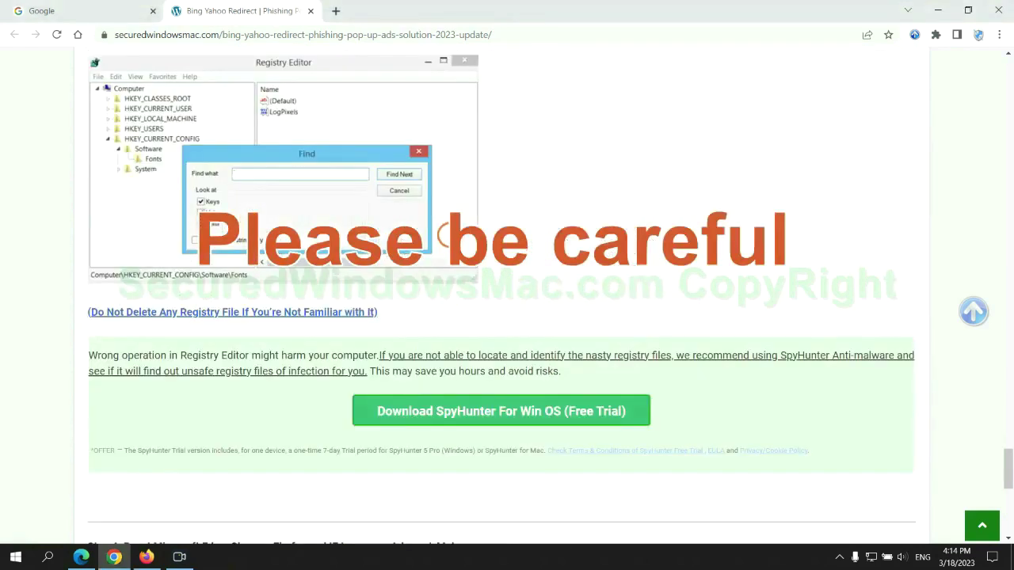
Scroll the guide to Step 4's Edge, Chrome and Firefox reset instructions and clear the stray selection.
{"action": "scroll", "coordinate": [448, 236], "scroll_direction": "down", "scroll_amount": 1}
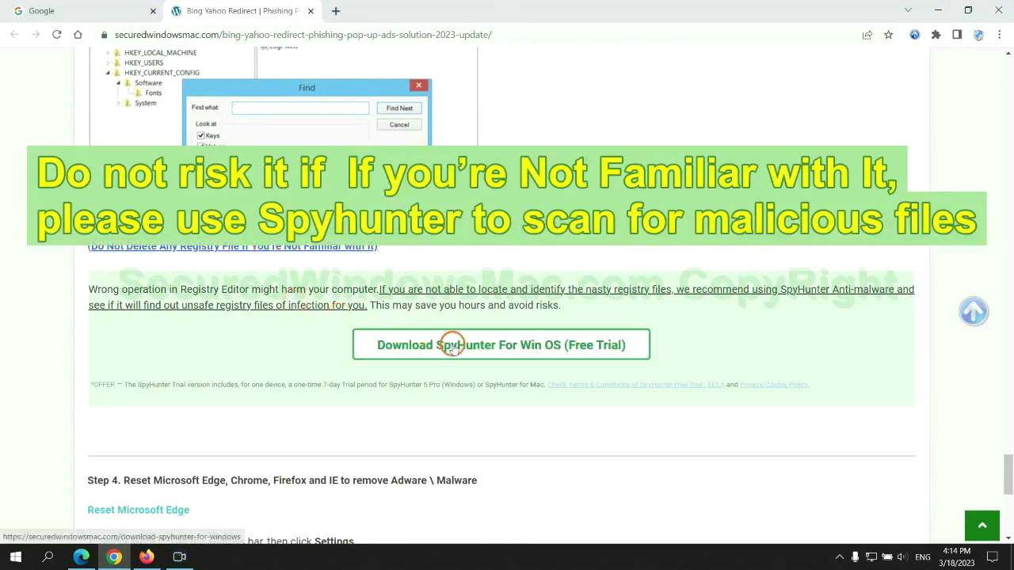
{"action": "scroll", "coordinate": [145, 84], "scroll_direction": "down", "scroll_amount": 5}
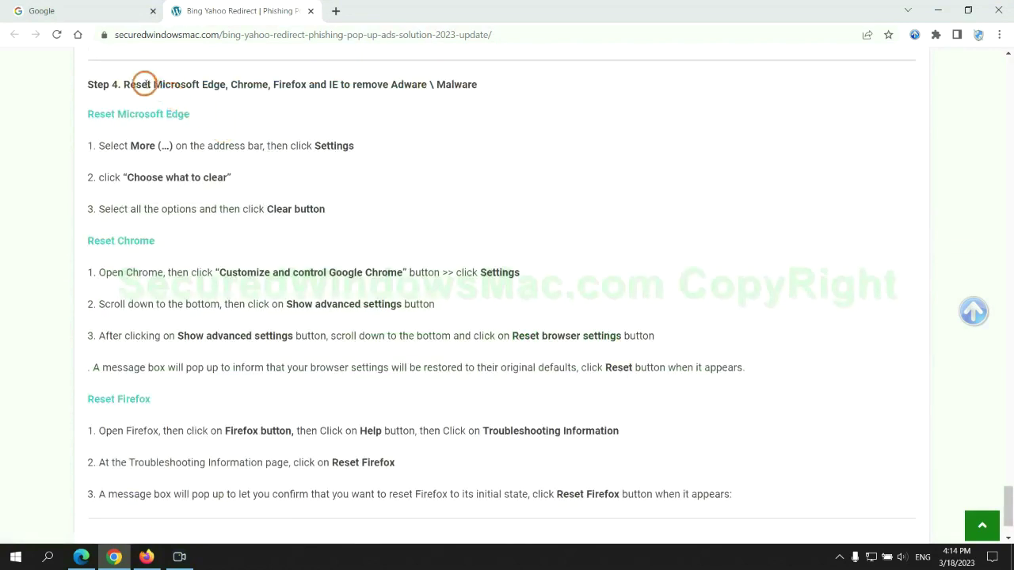
{"action": "left_click", "coordinate": [419, 99]}
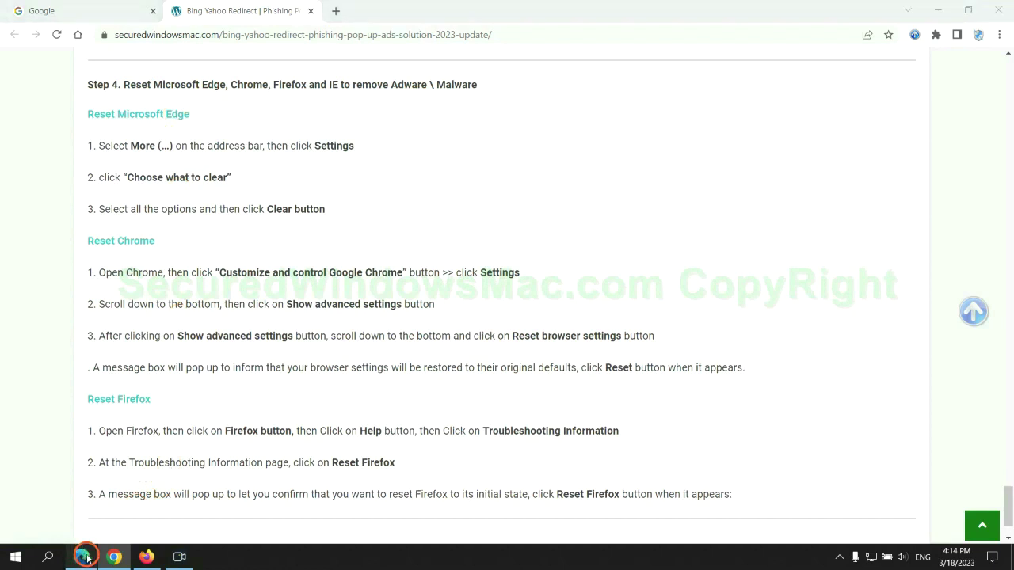
Open Edge's clear-browsing-data dialog from Privacy, search, and services settings, then return to Chrome.
{"action": "left_click", "coordinate": [86, 557]}
{"action": "left_click", "coordinate": [960, 39]}
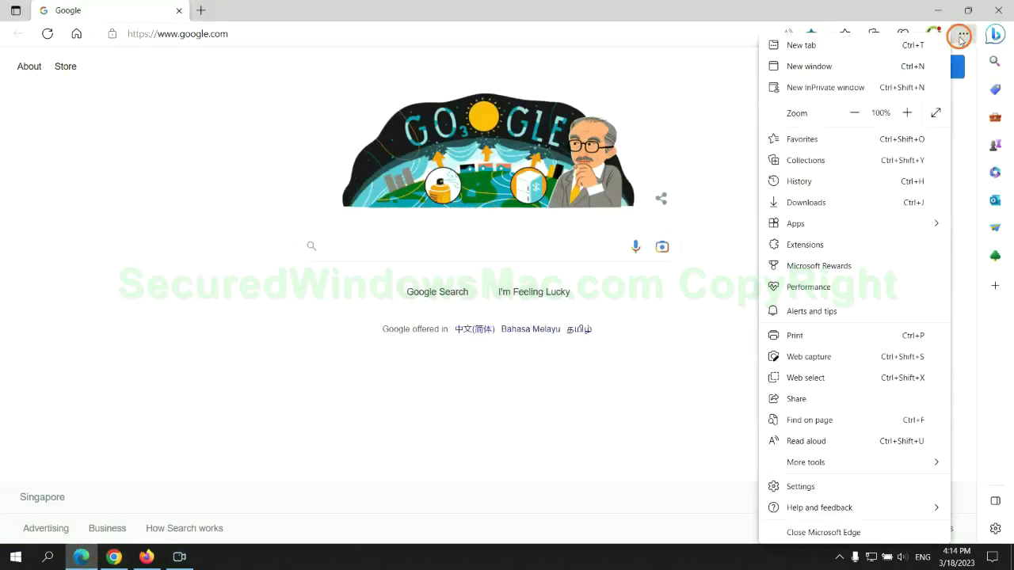
{"action": "left_click", "coordinate": [795, 487]}
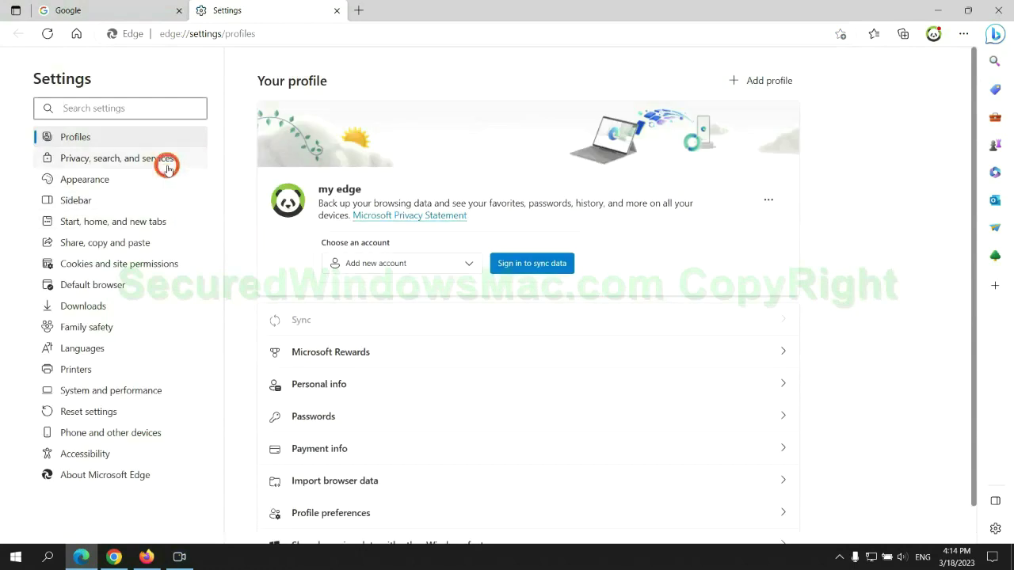
{"action": "left_click", "coordinate": [165, 165]}
{"action": "scroll", "coordinate": [828, 351], "scroll_direction": "down", "scroll_amount": 3}
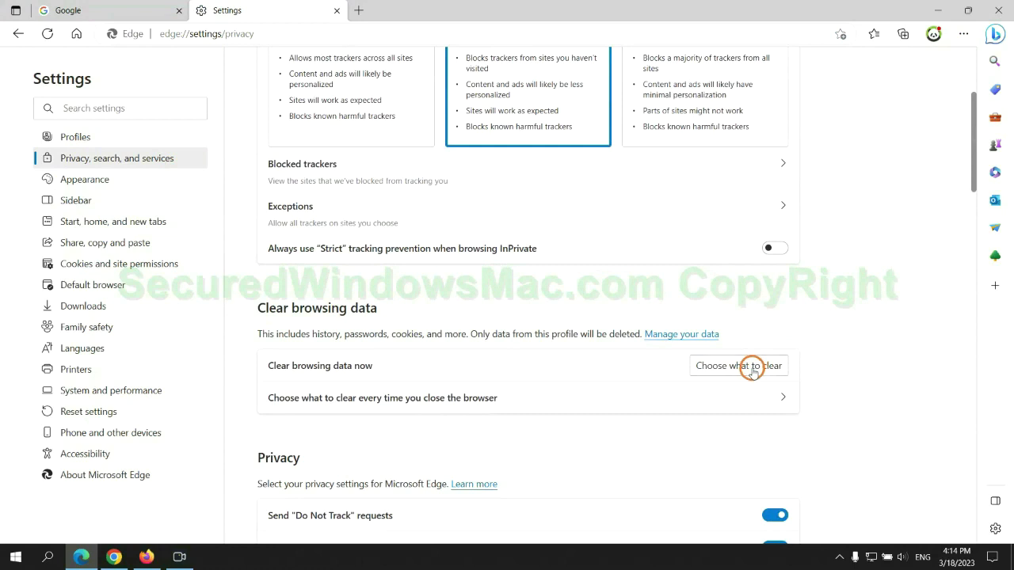
{"action": "left_click", "coordinate": [752, 367]}
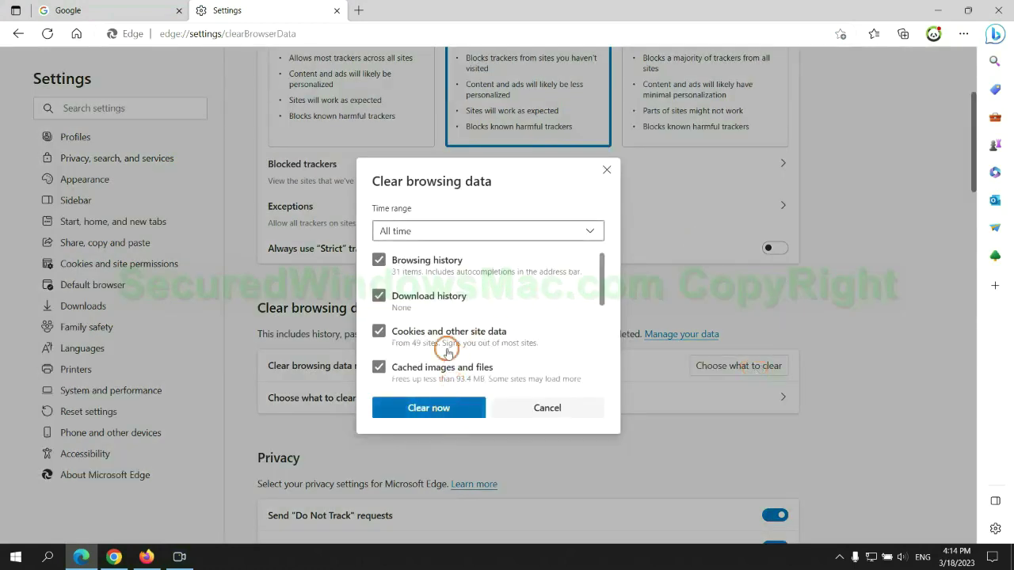
{"action": "left_click", "coordinate": [114, 557]}
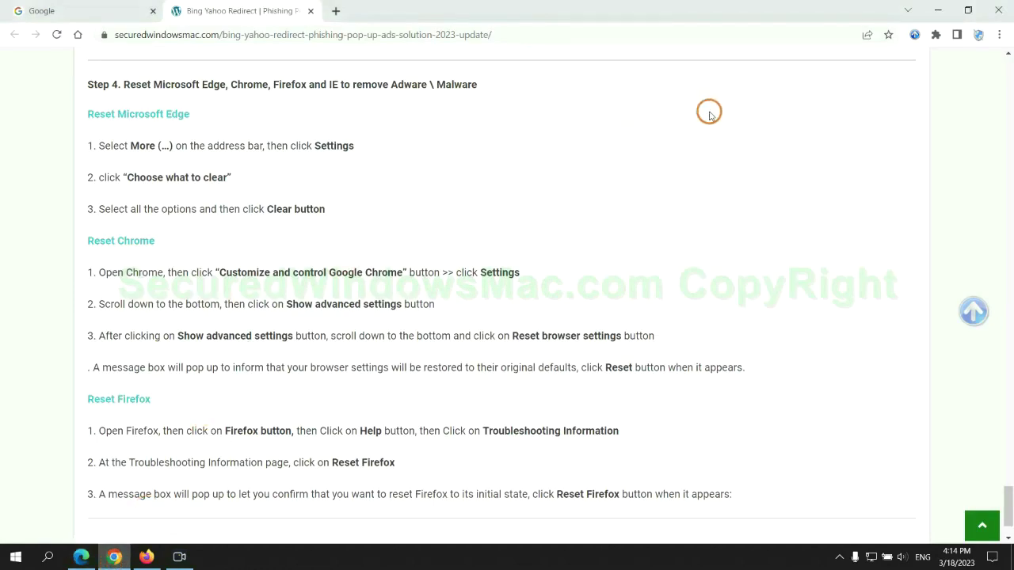
Reach Chrome's 'Restore settings to their original defaults' confirmation from its Settings page.
{"action": "left_click", "coordinate": [999, 35]}
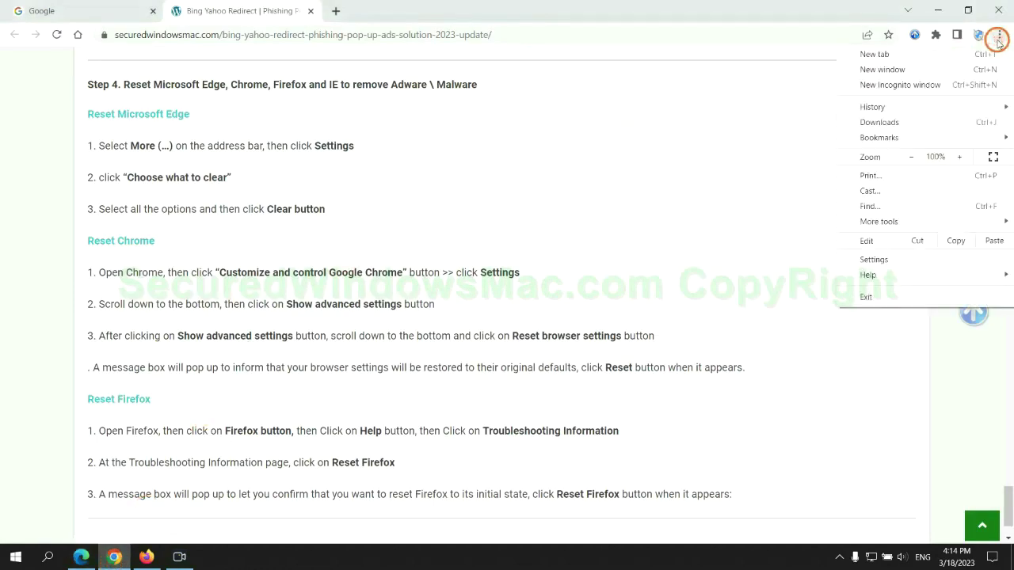
{"action": "left_click", "coordinate": [875, 259]}
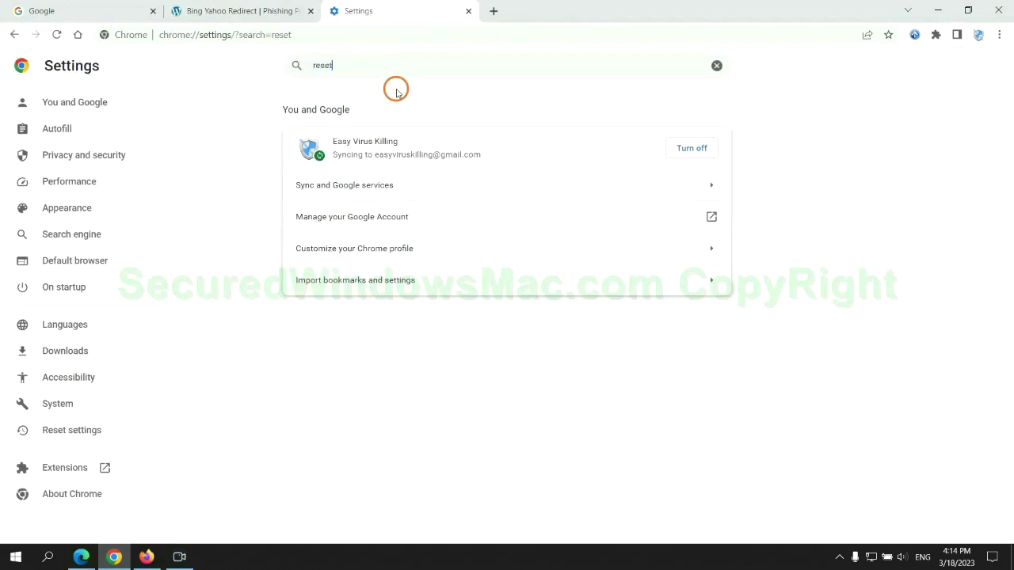
{"action": "left_click", "coordinate": [531, 353]}
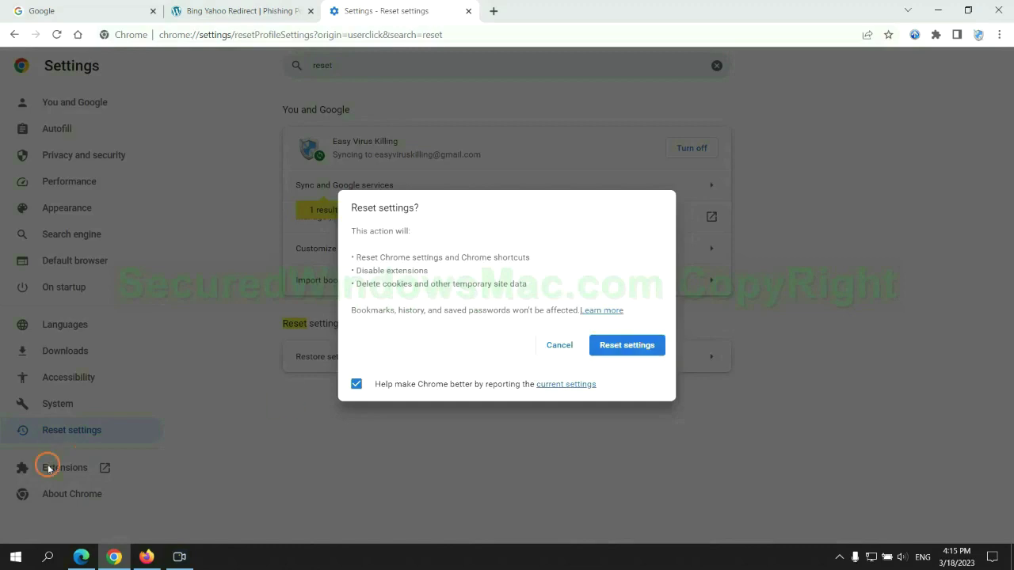
{"action": "left_click", "coordinate": [146, 554]}
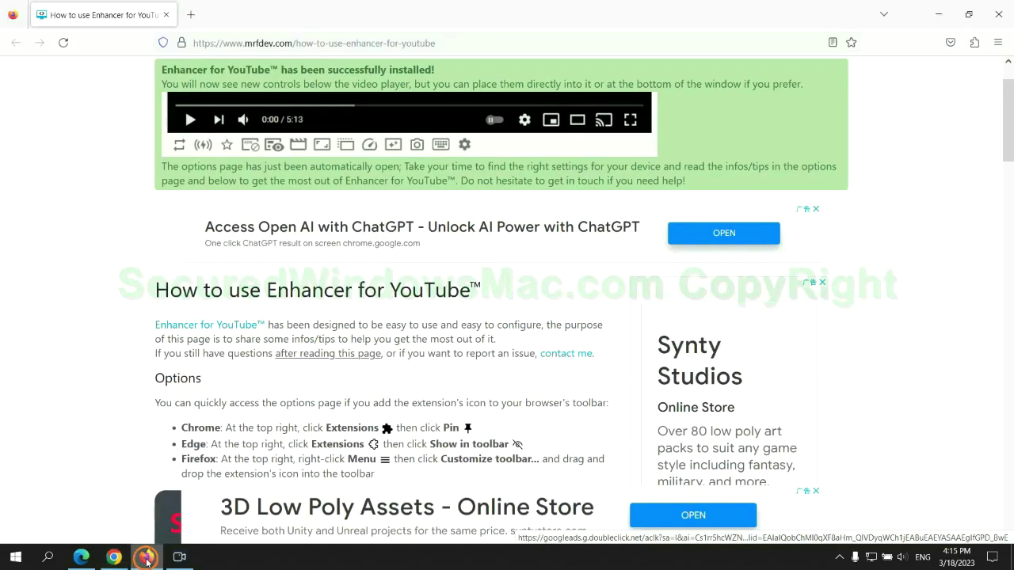
Open Firefox's Troubleshooting Information page via Help and request Refresh Firefox.
{"action": "left_click", "coordinate": [997, 44]}
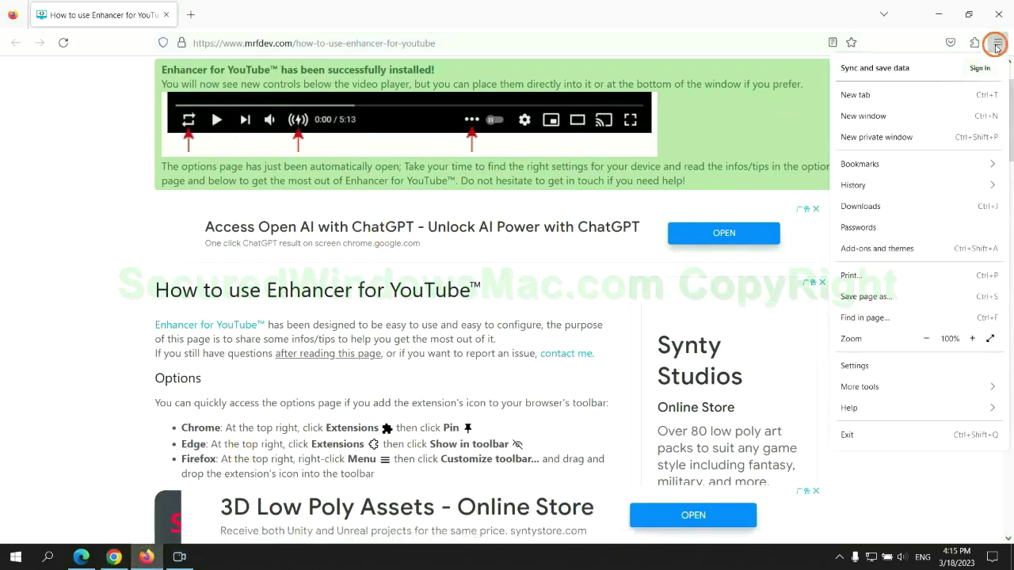
{"action": "left_click", "coordinate": [860, 407]}
{"action": "left_click", "coordinate": [903, 162]}
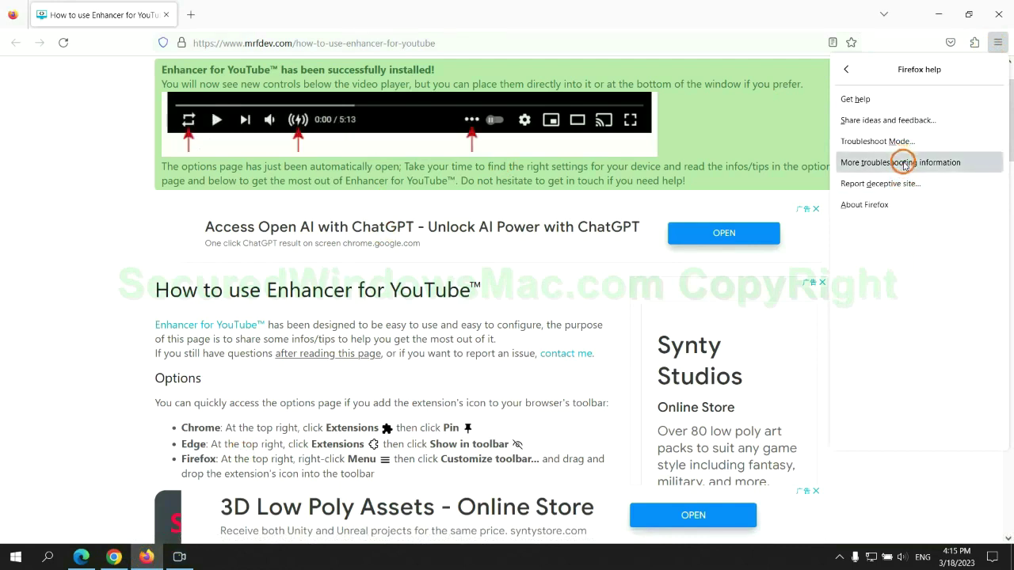
{"action": "left_click", "coordinate": [695, 152]}
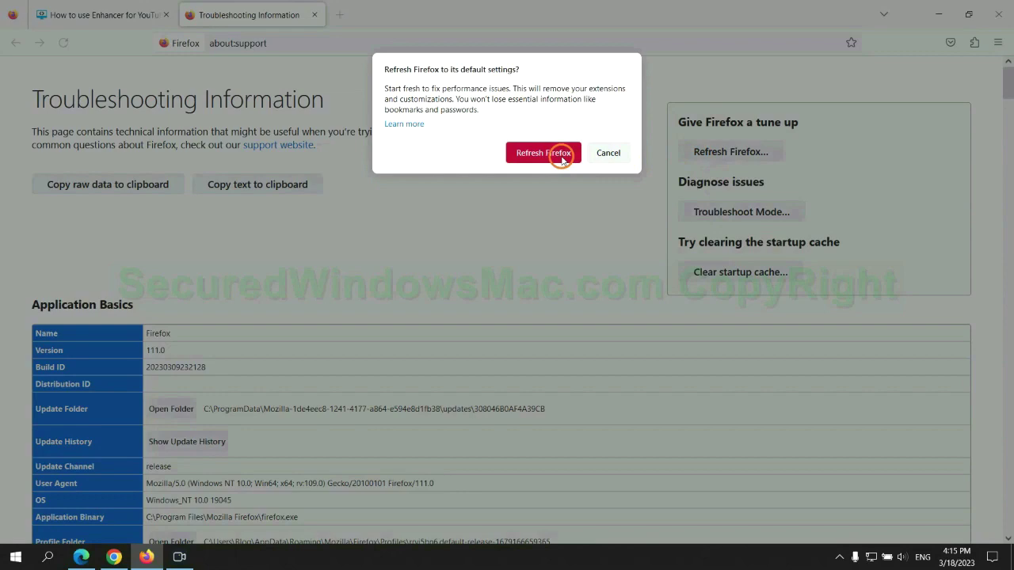
Switch back to the Chrome window with its reset confirmation still pending.
{"action": "left_click", "coordinate": [114, 556]}
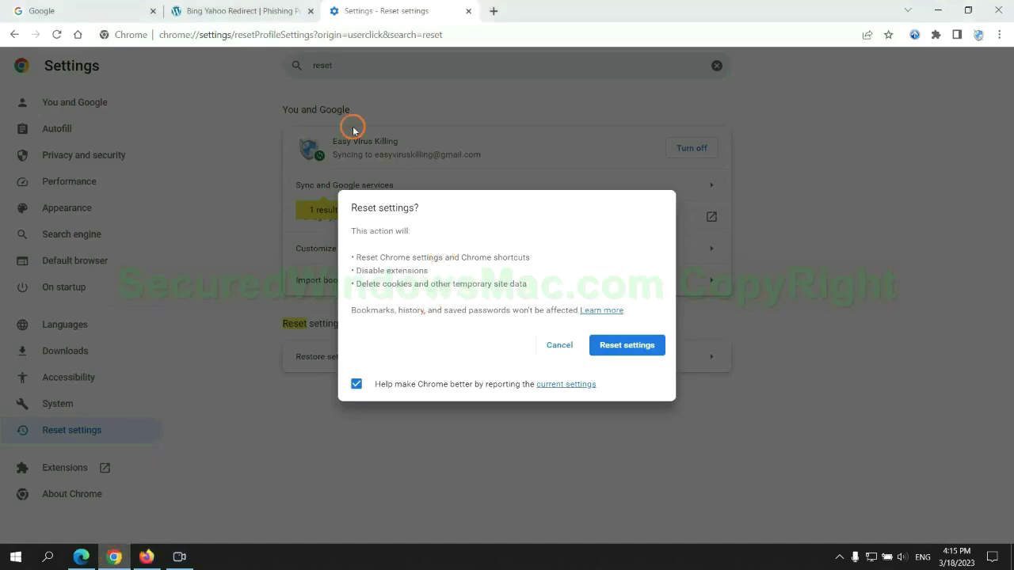